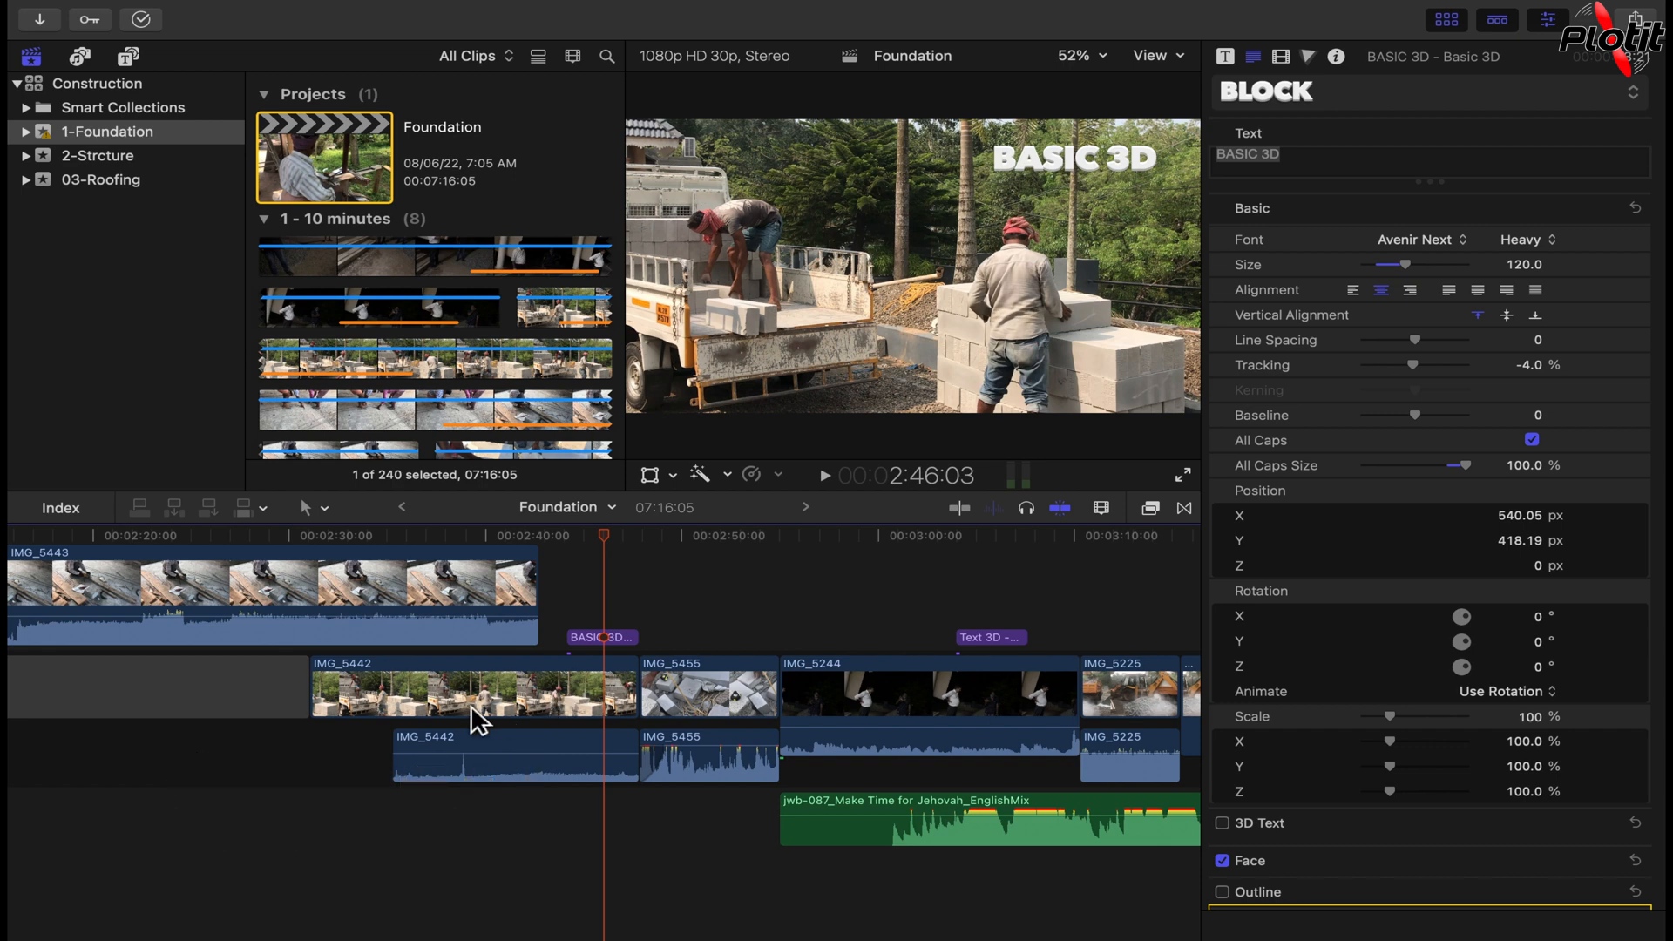
Step: Choose the Select tool and add the default cross dissolve to both ends of the IMG_5442 clip
{"action": "left_click", "coordinate": [323, 509]}
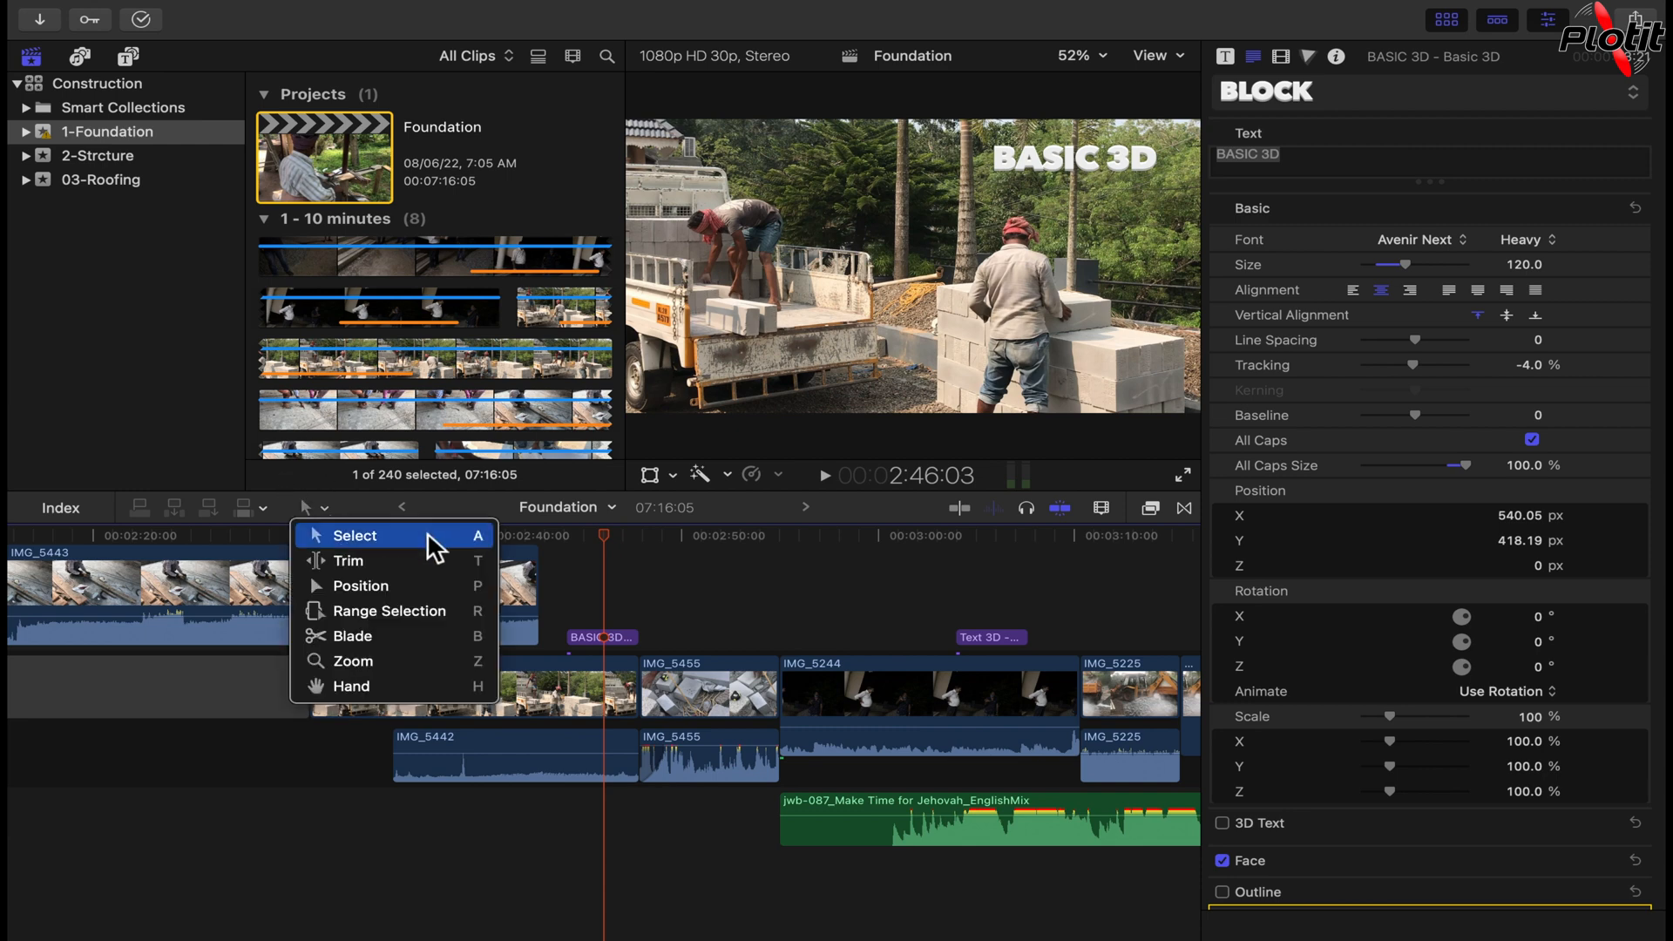
{"action": "left_click", "coordinate": [385, 542]}
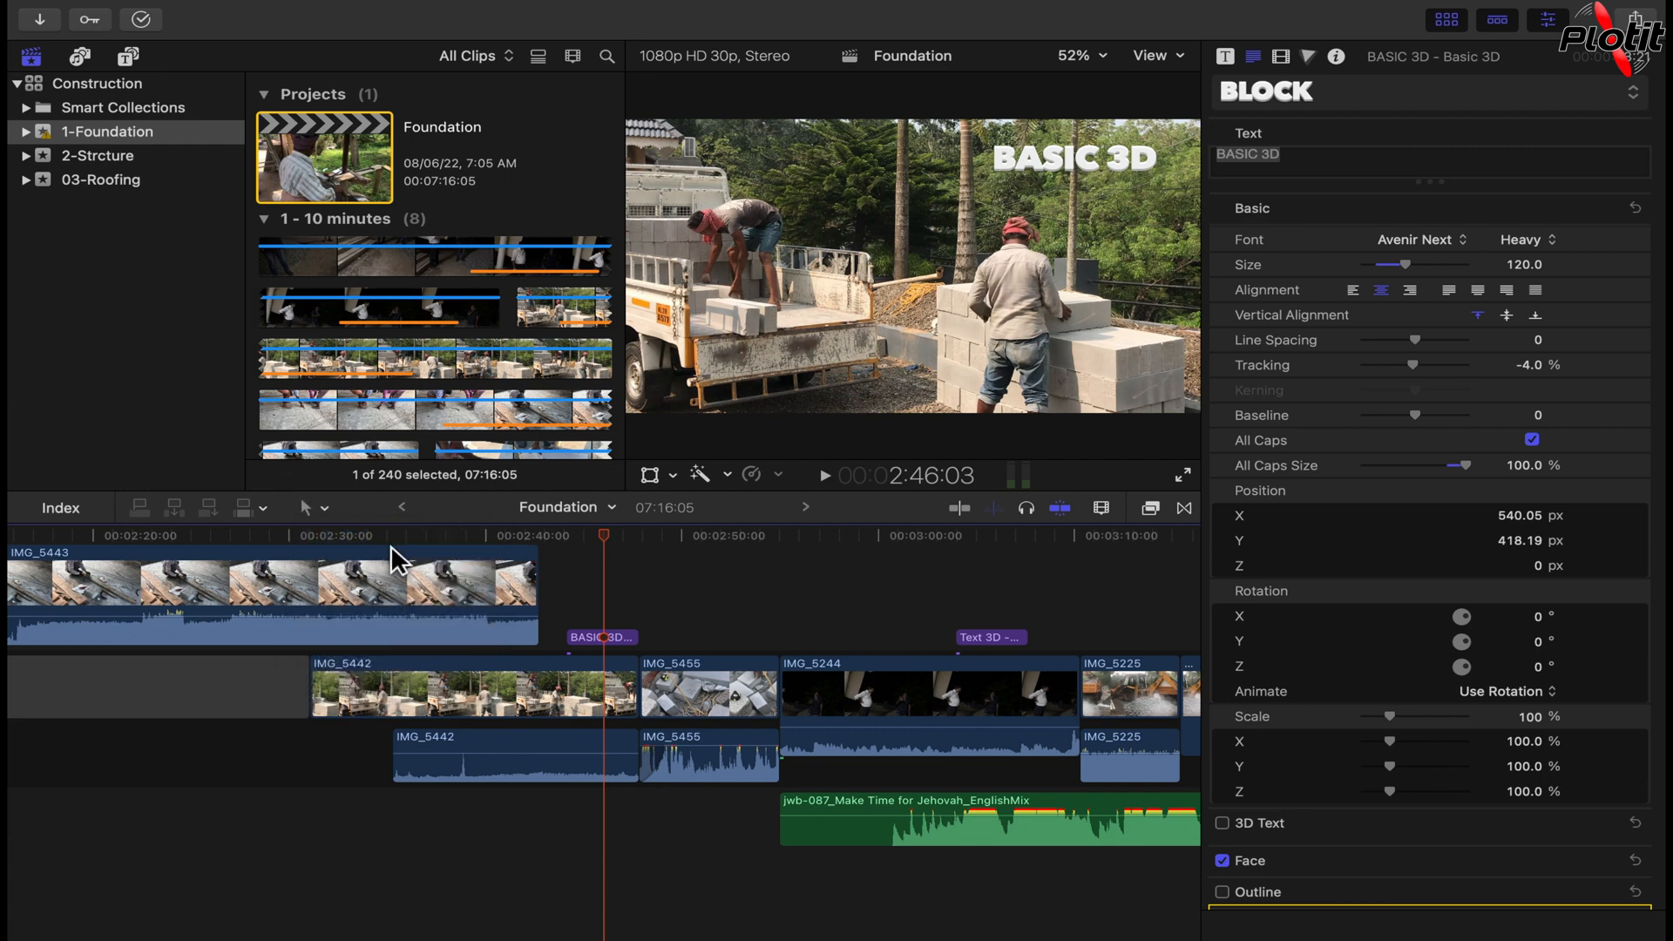
{"action": "left_click", "coordinate": [556, 696]}
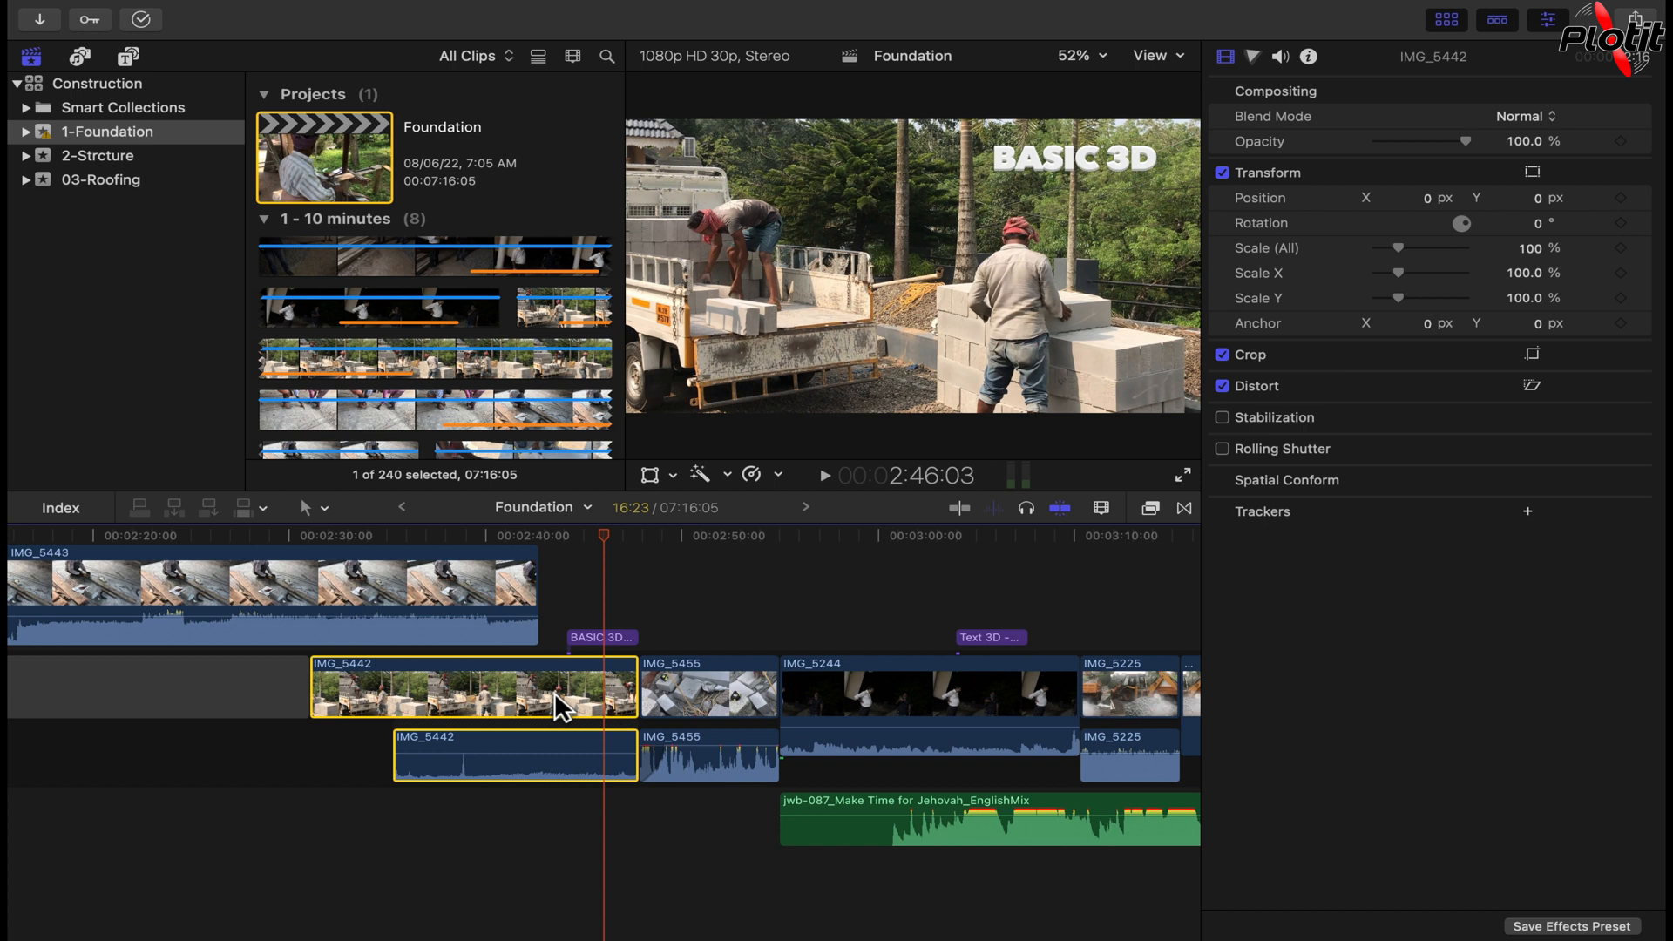
{"action": "key", "text": "super+t"}
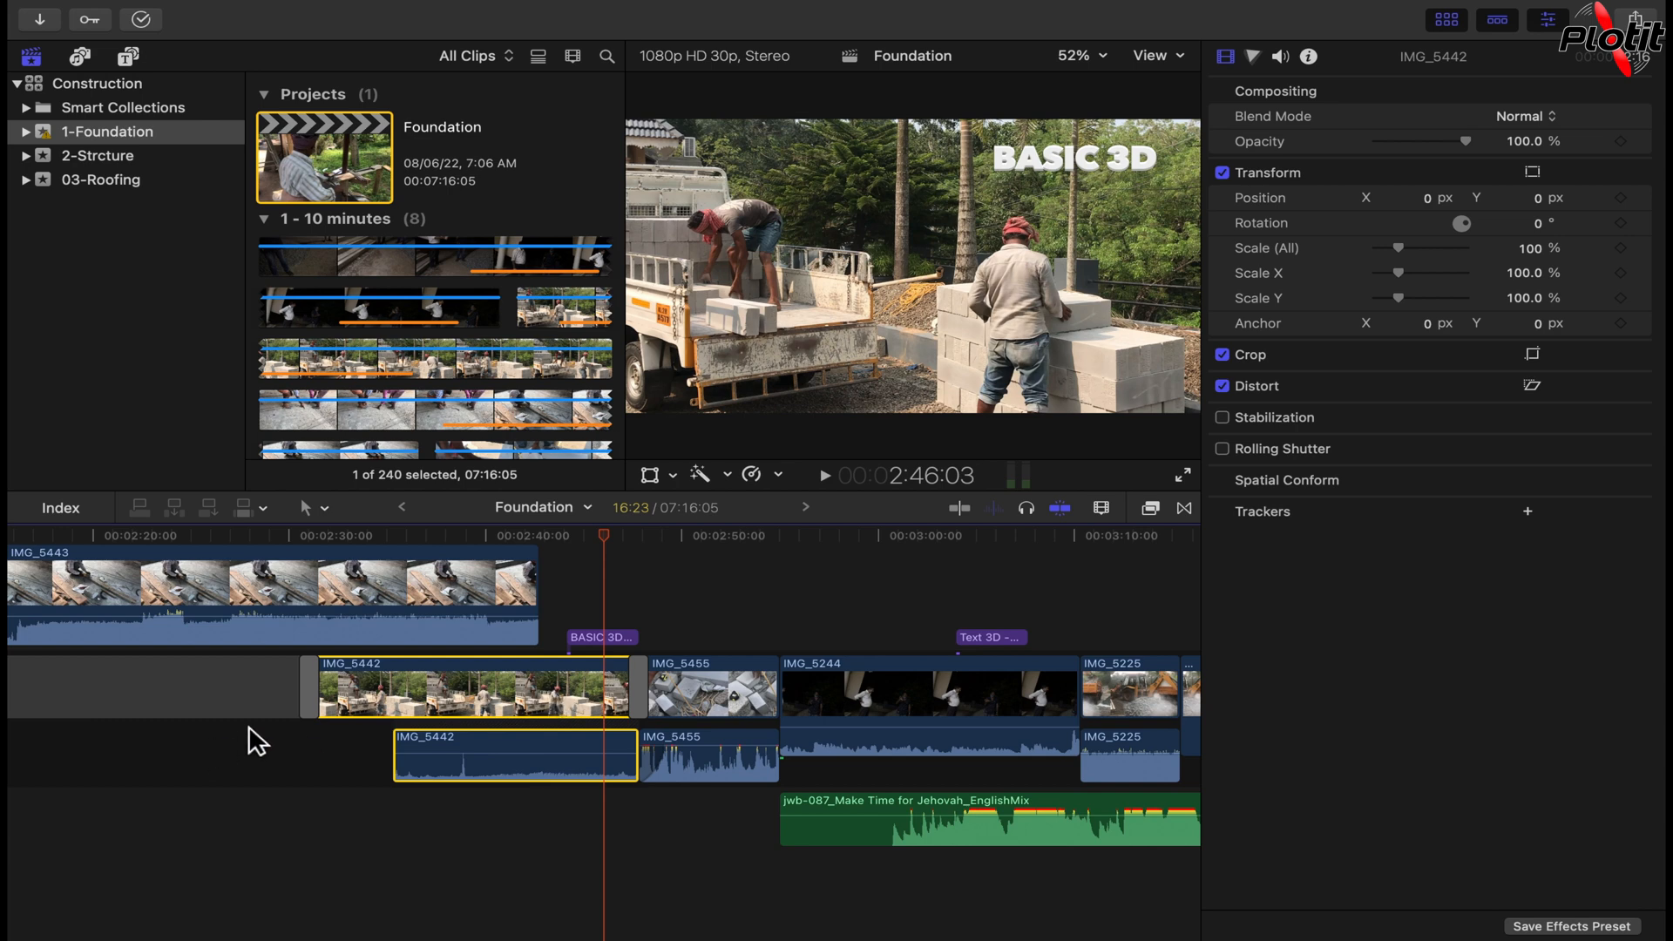
{"action": "left_click", "coordinate": [312, 688]}
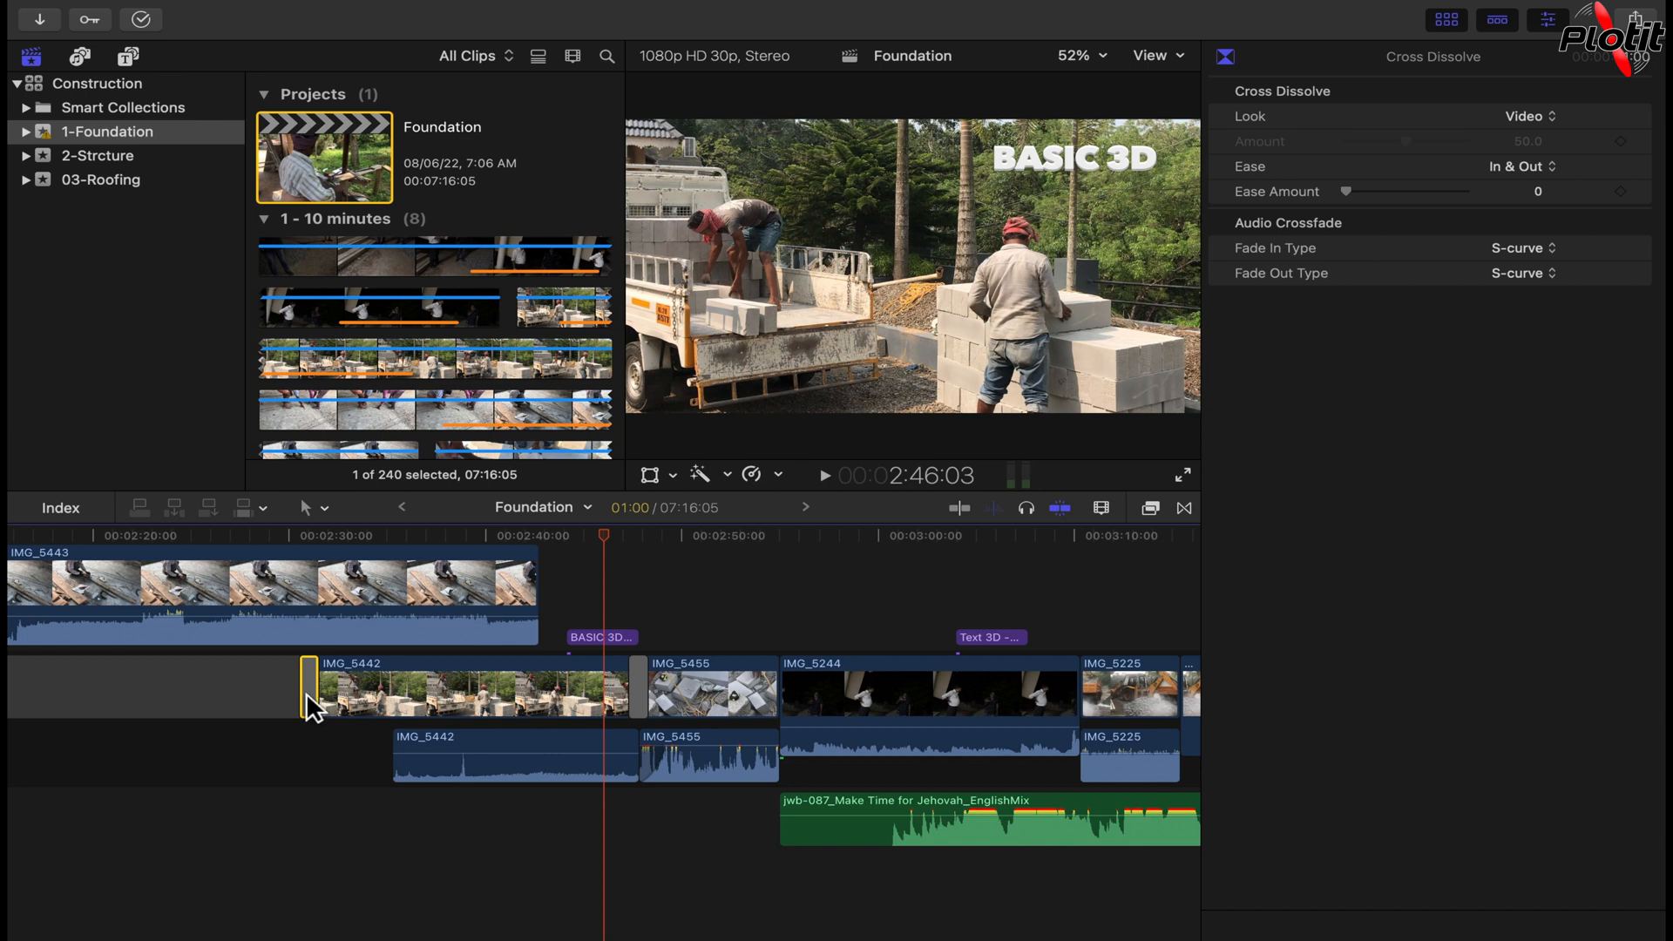
{"action": "left_click", "coordinate": [509, 695]}
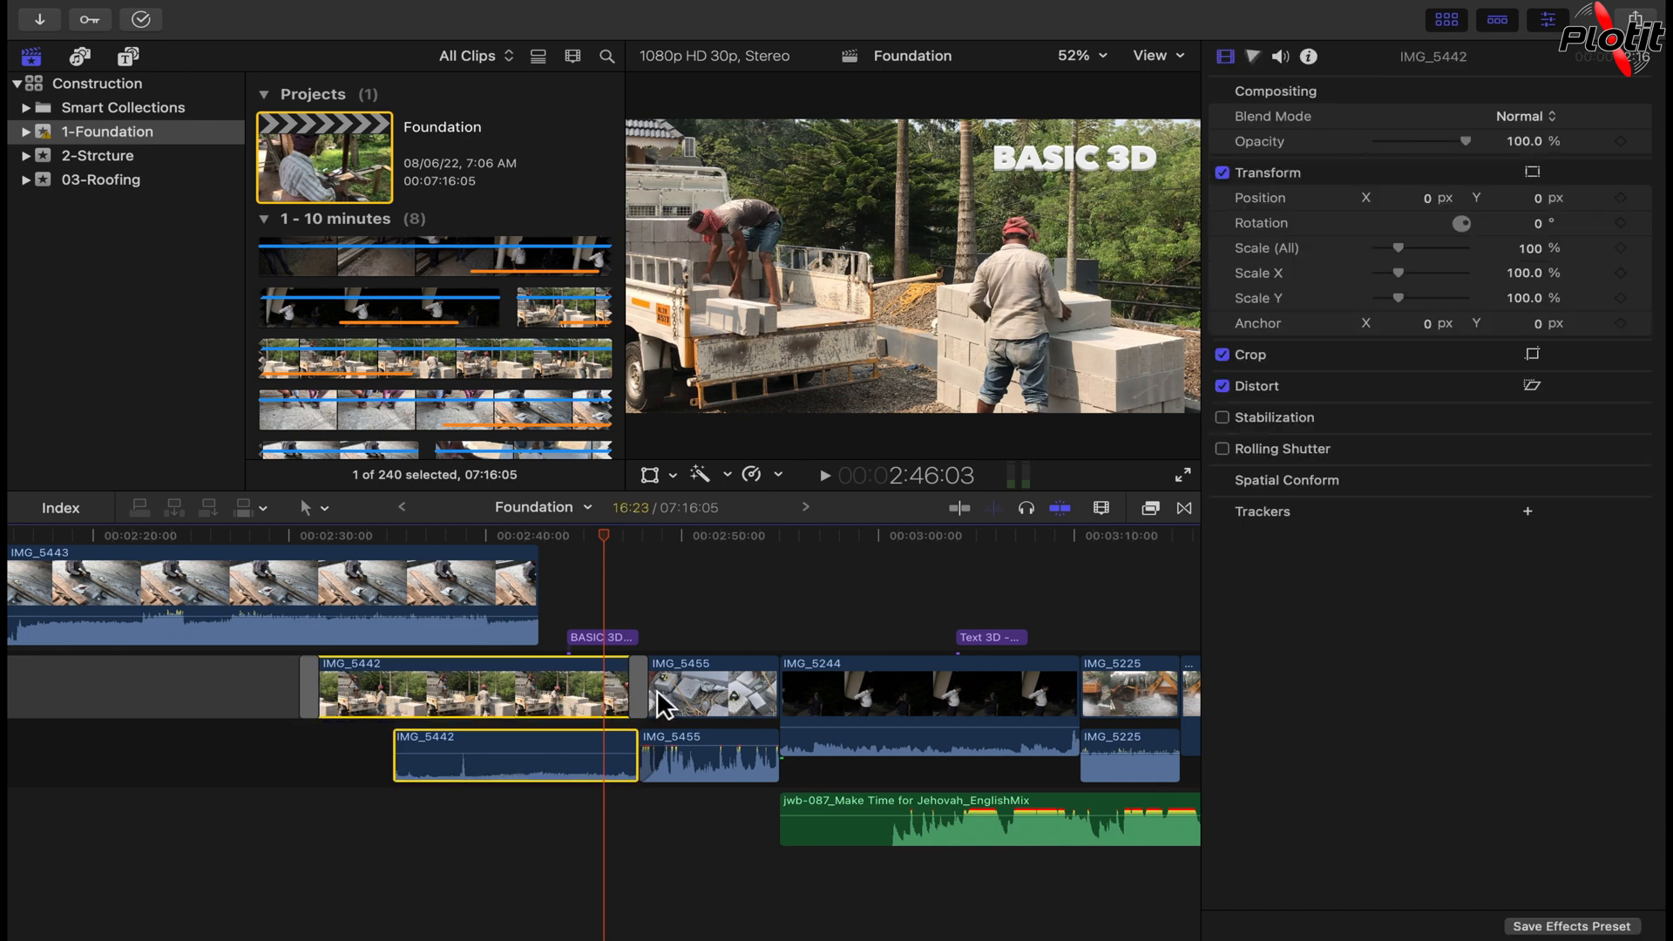
{"action": "left_click", "coordinate": [646, 685]}
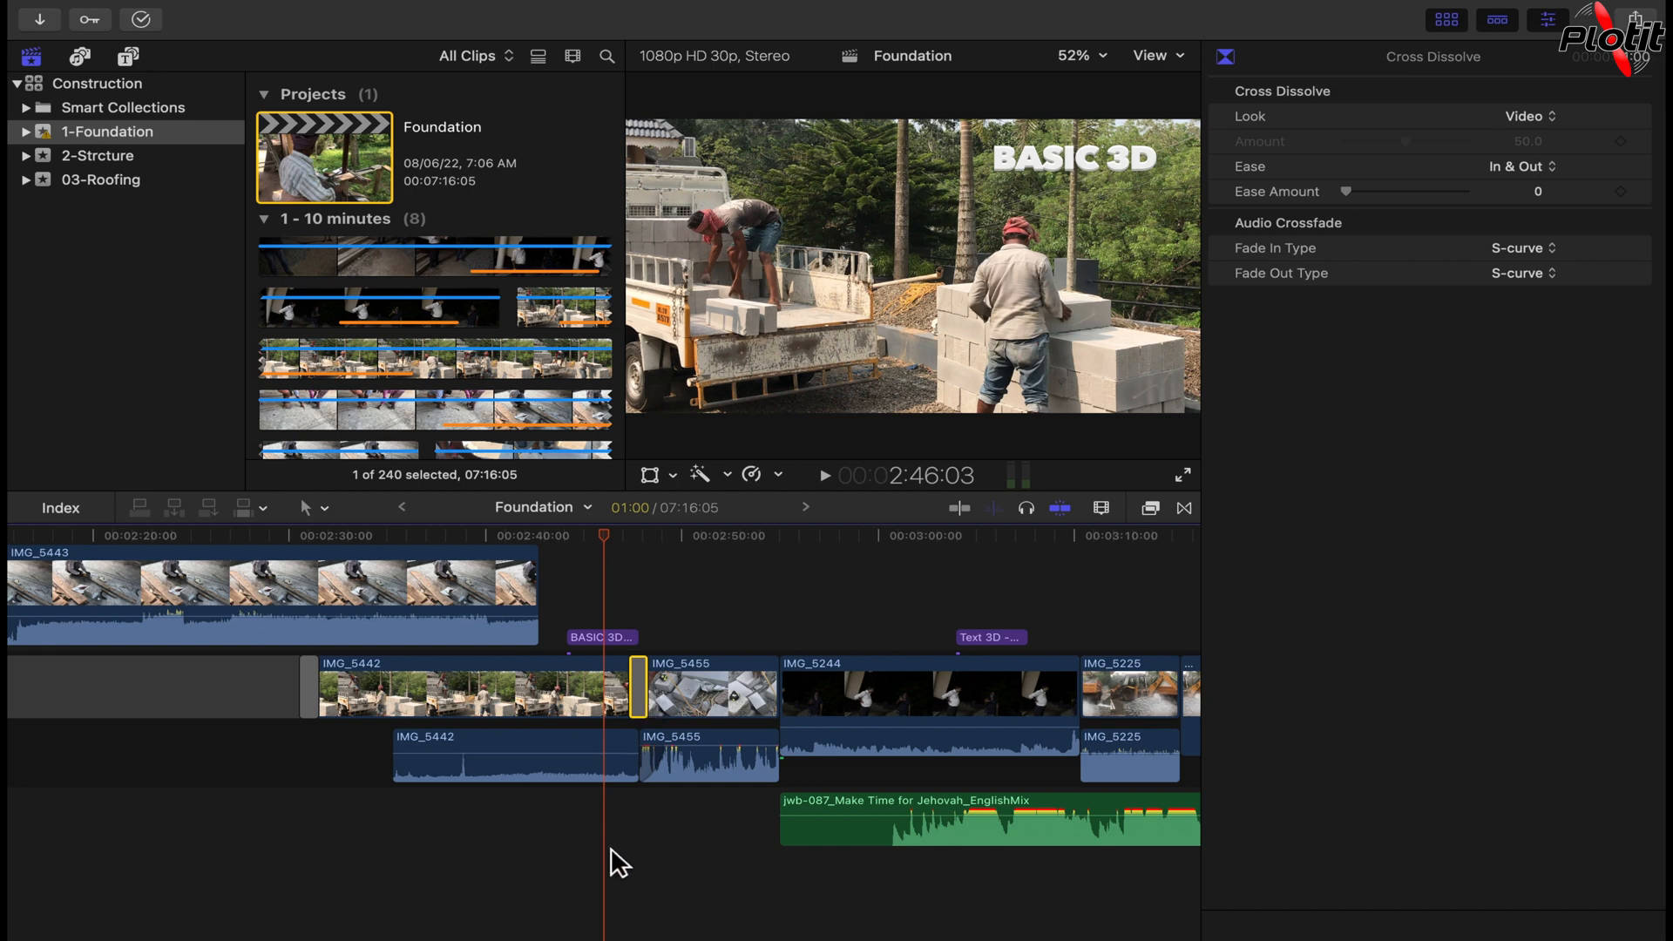
Step: Play the cross dissolve from IMG_5442 into IMG_5455 from just before the end of IMG_5442
{"action": "left_click", "coordinate": [596, 826]}
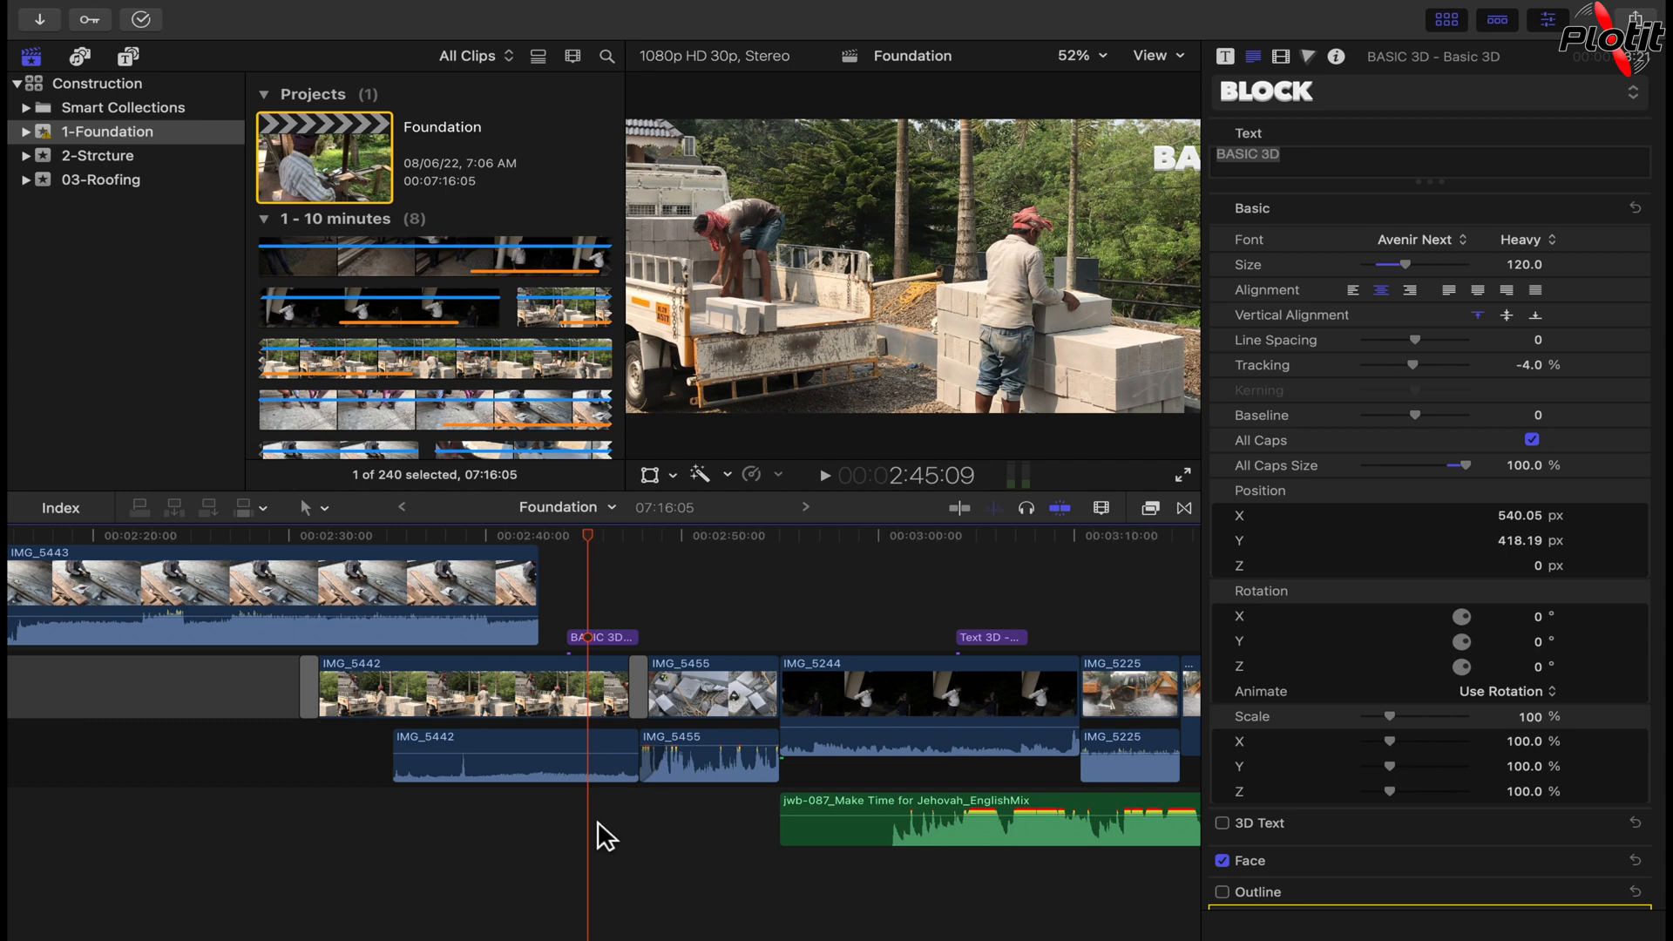
{"action": "key", "text": "space"}
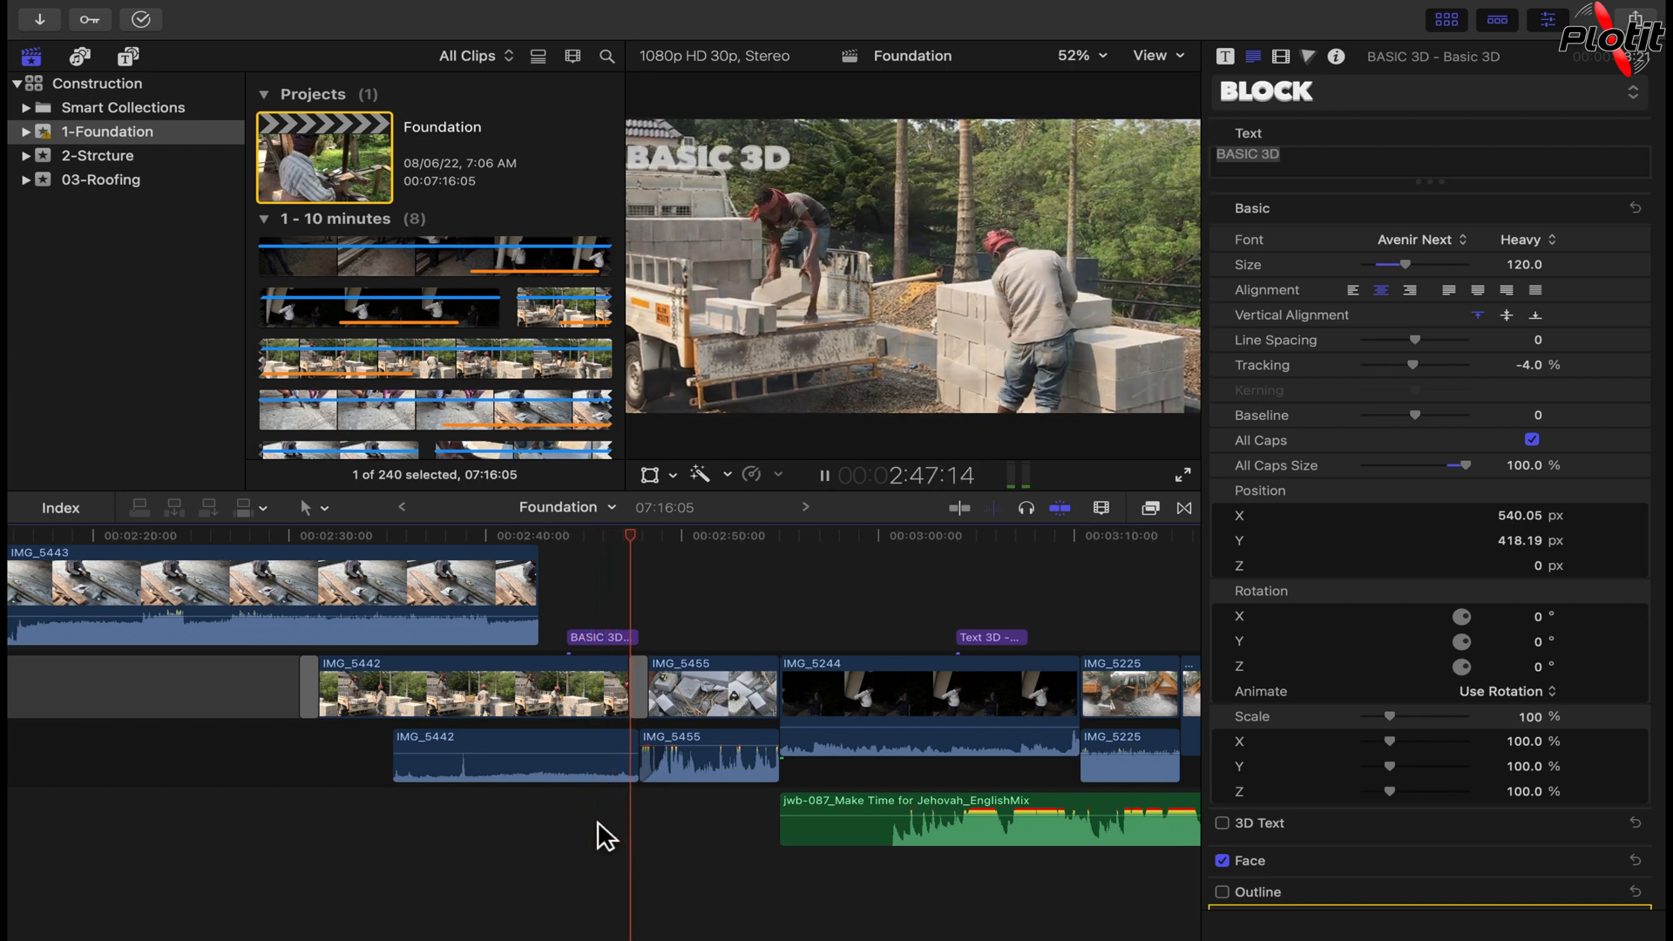
{"action": "key", "text": "space"}
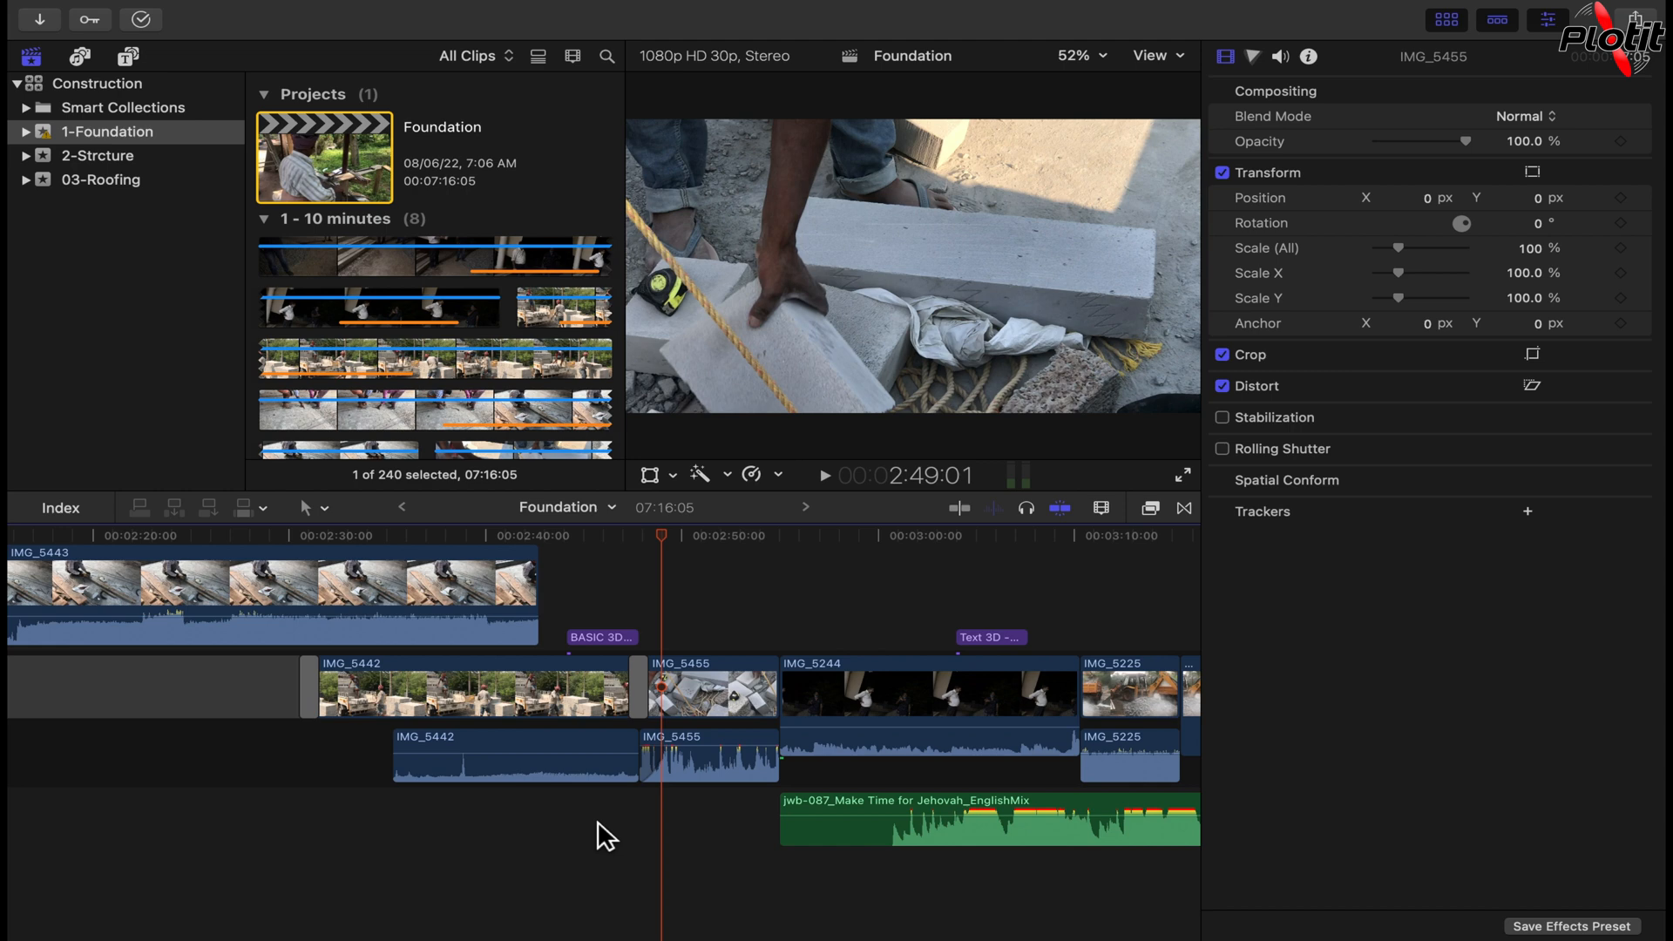
Step: Play the plain cut from IMG_5442 to IMG_5455 without the dissolves for comparison
{"action": "left_click", "coordinate": [598, 822]}
{"action": "key", "text": "space"}
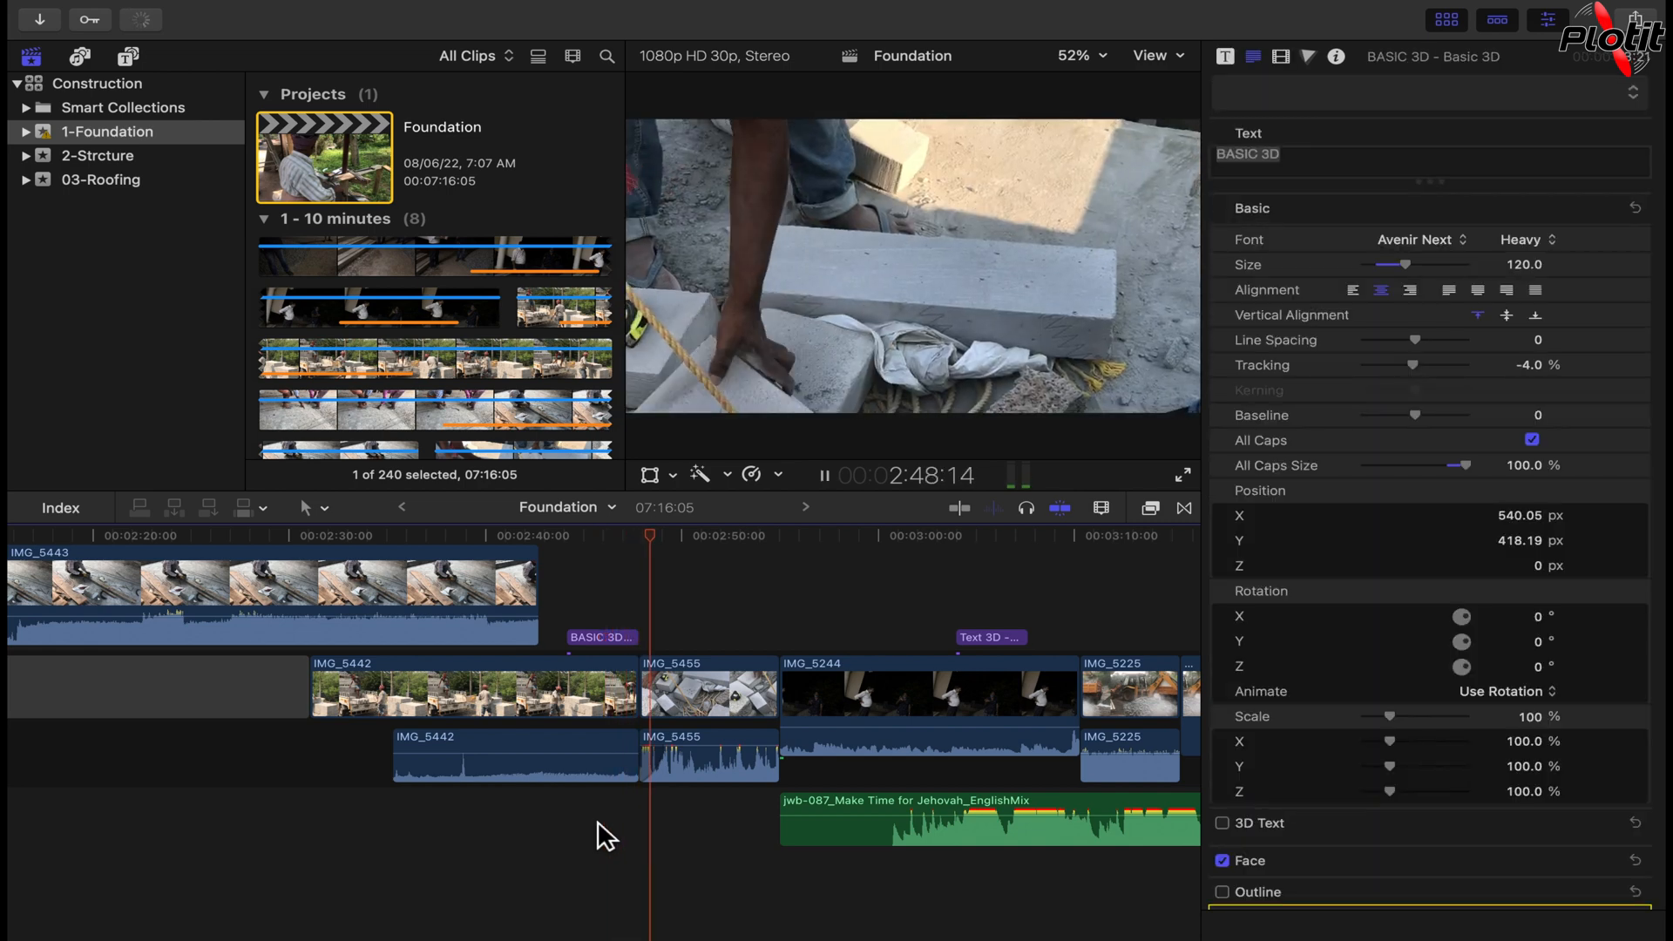
{"action": "key", "text": "space"}
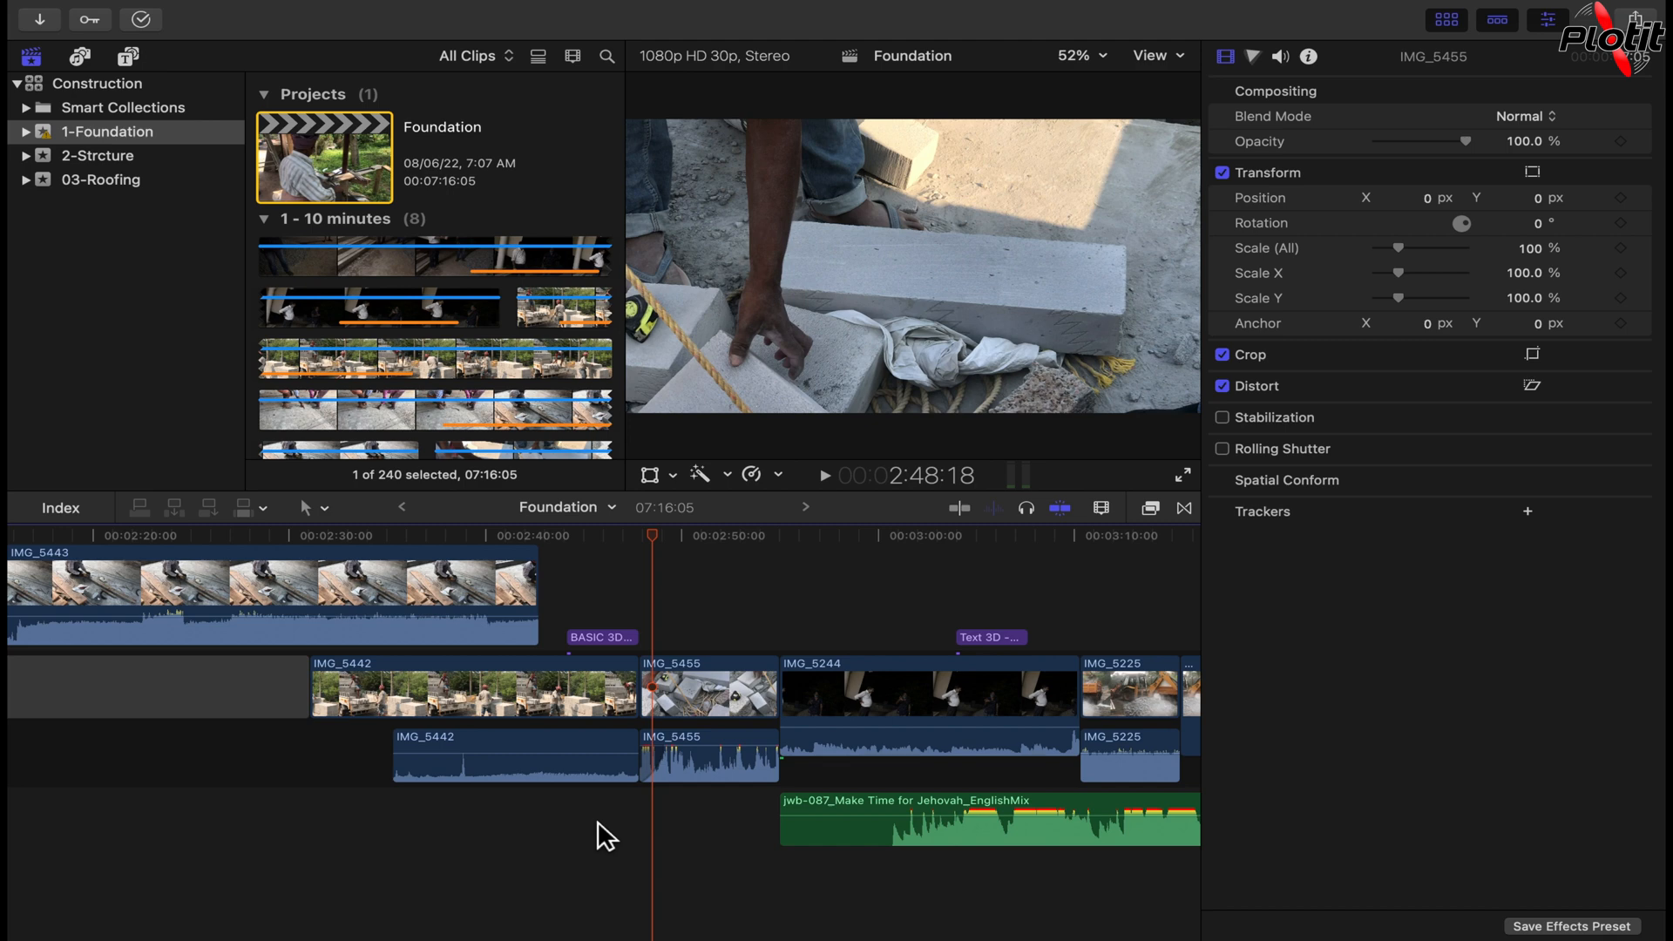
Step: Add the default cross dissolve only at the edit point between IMG_5442 and IMG_5455
{"action": "left_click", "coordinate": [594, 710]}
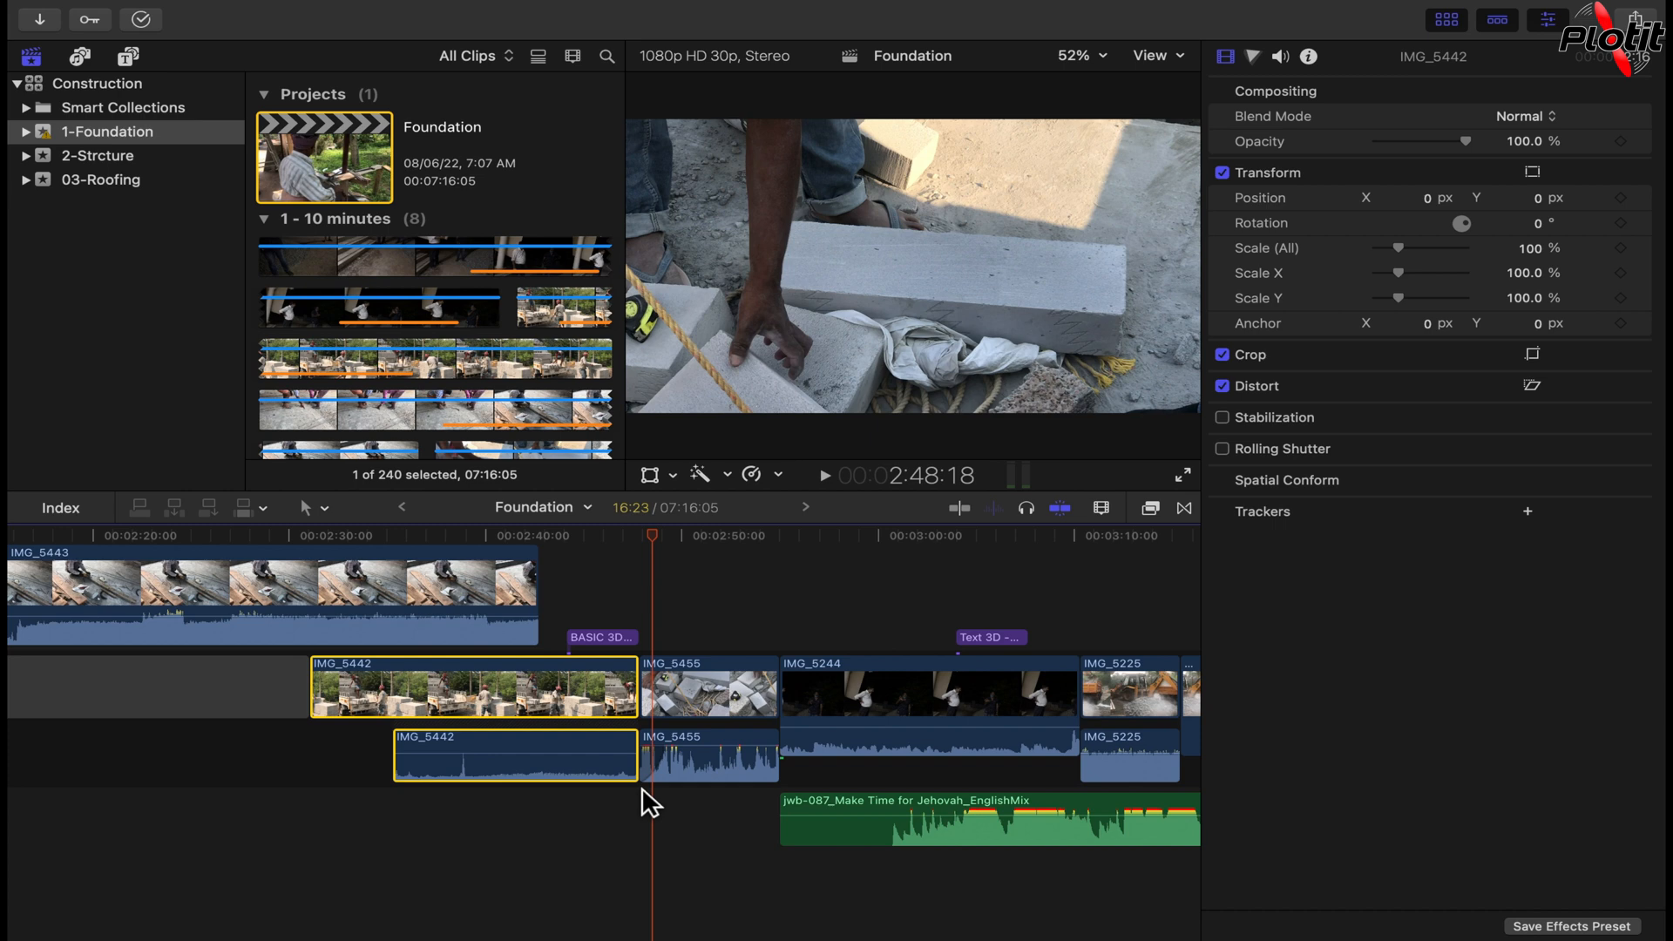
{"action": "left_click", "coordinate": [645, 831]}
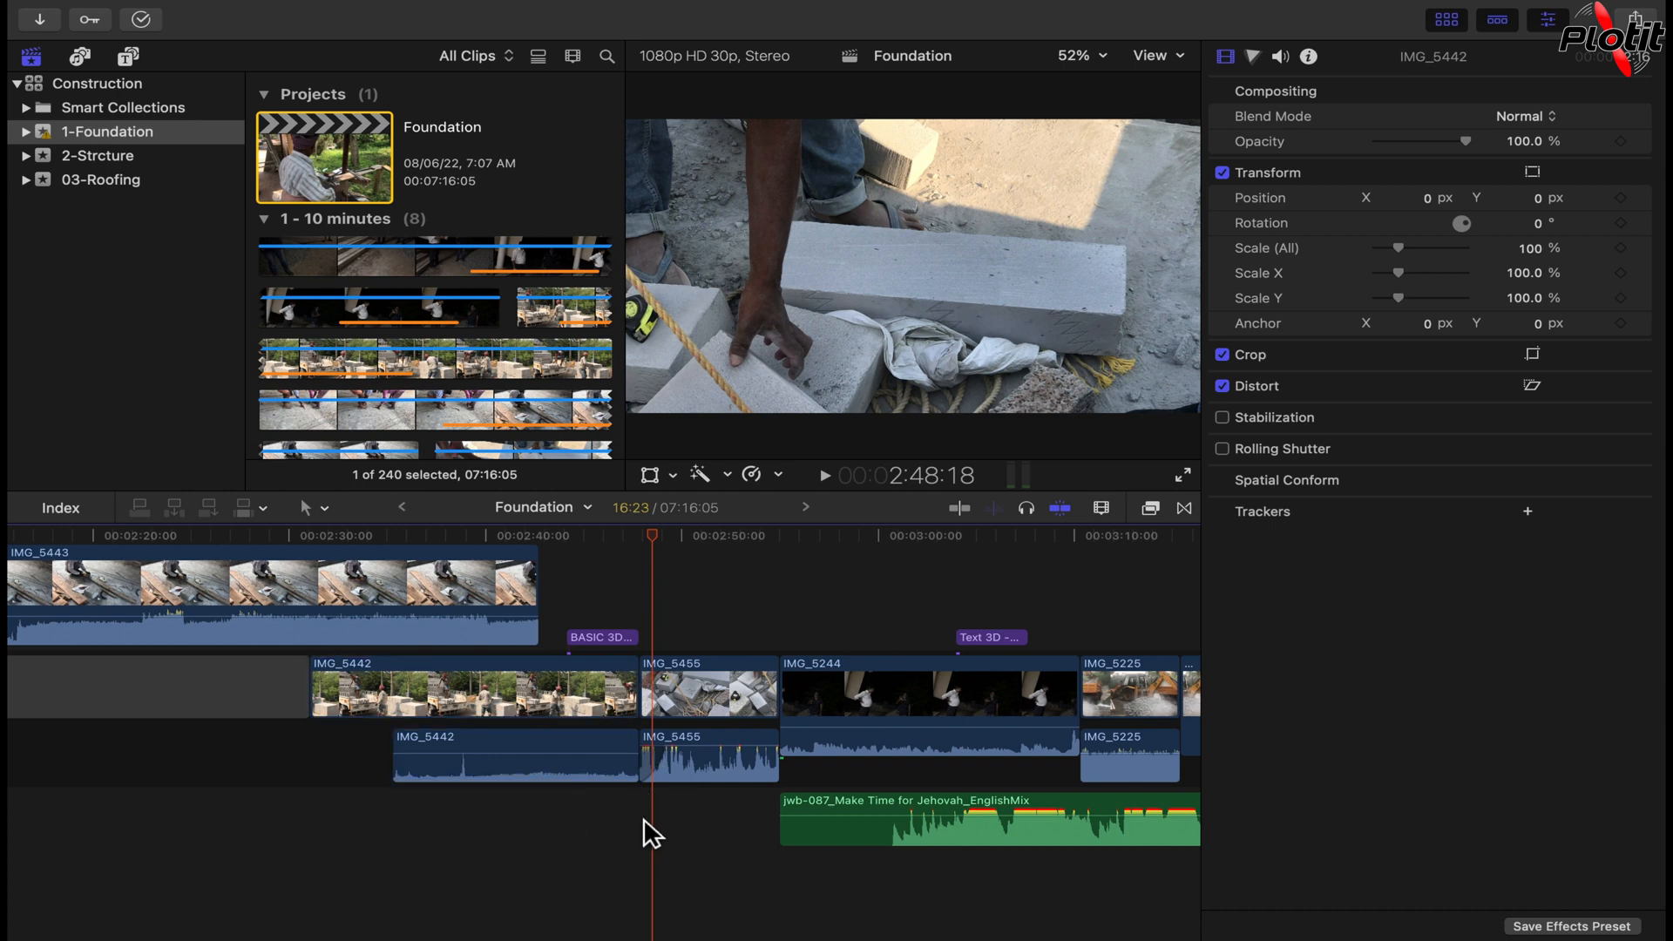
{"action": "left_click", "coordinate": [622, 713]}
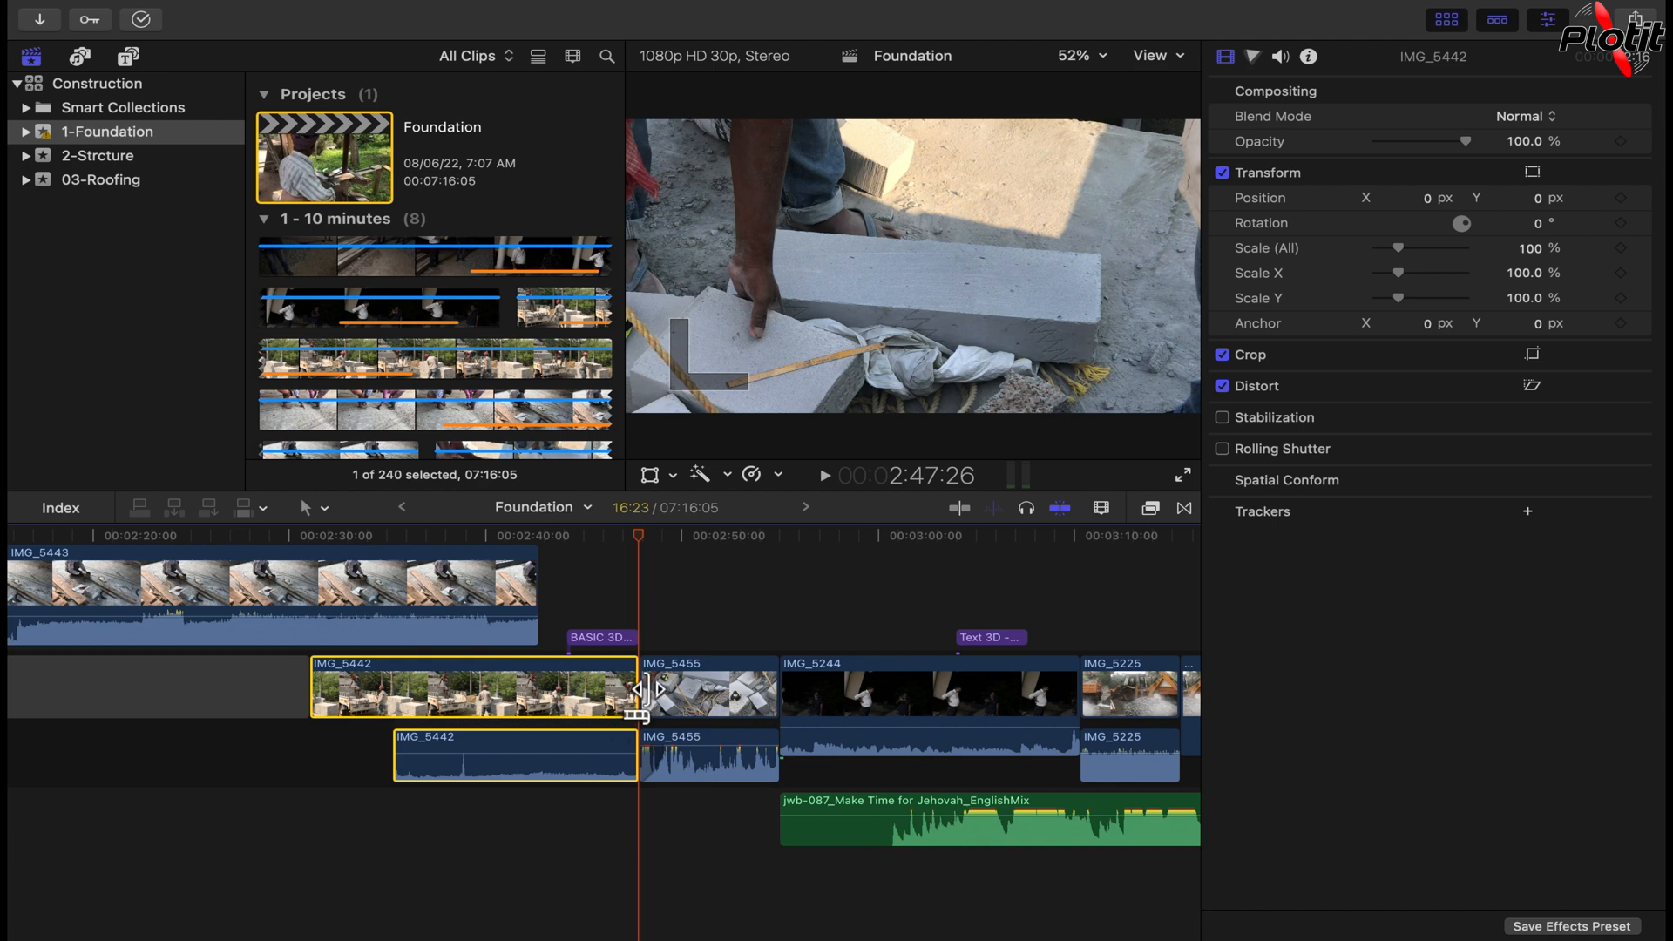
{"action": "left_click", "coordinate": [645, 693]}
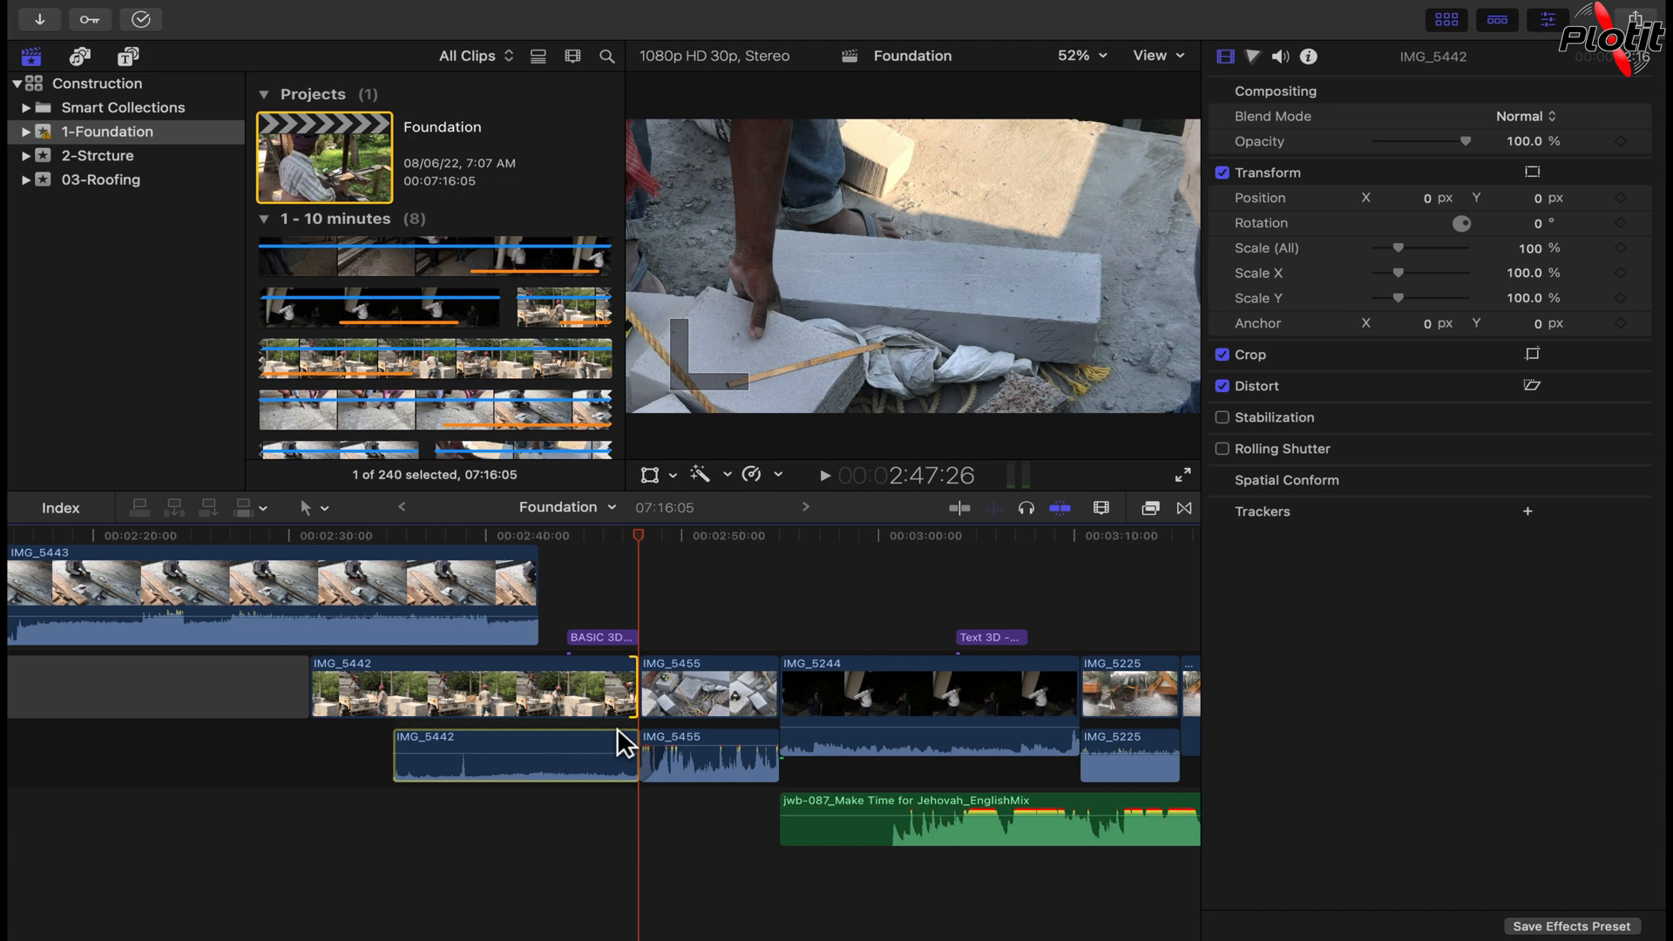
{"action": "key", "text": "super+t"}
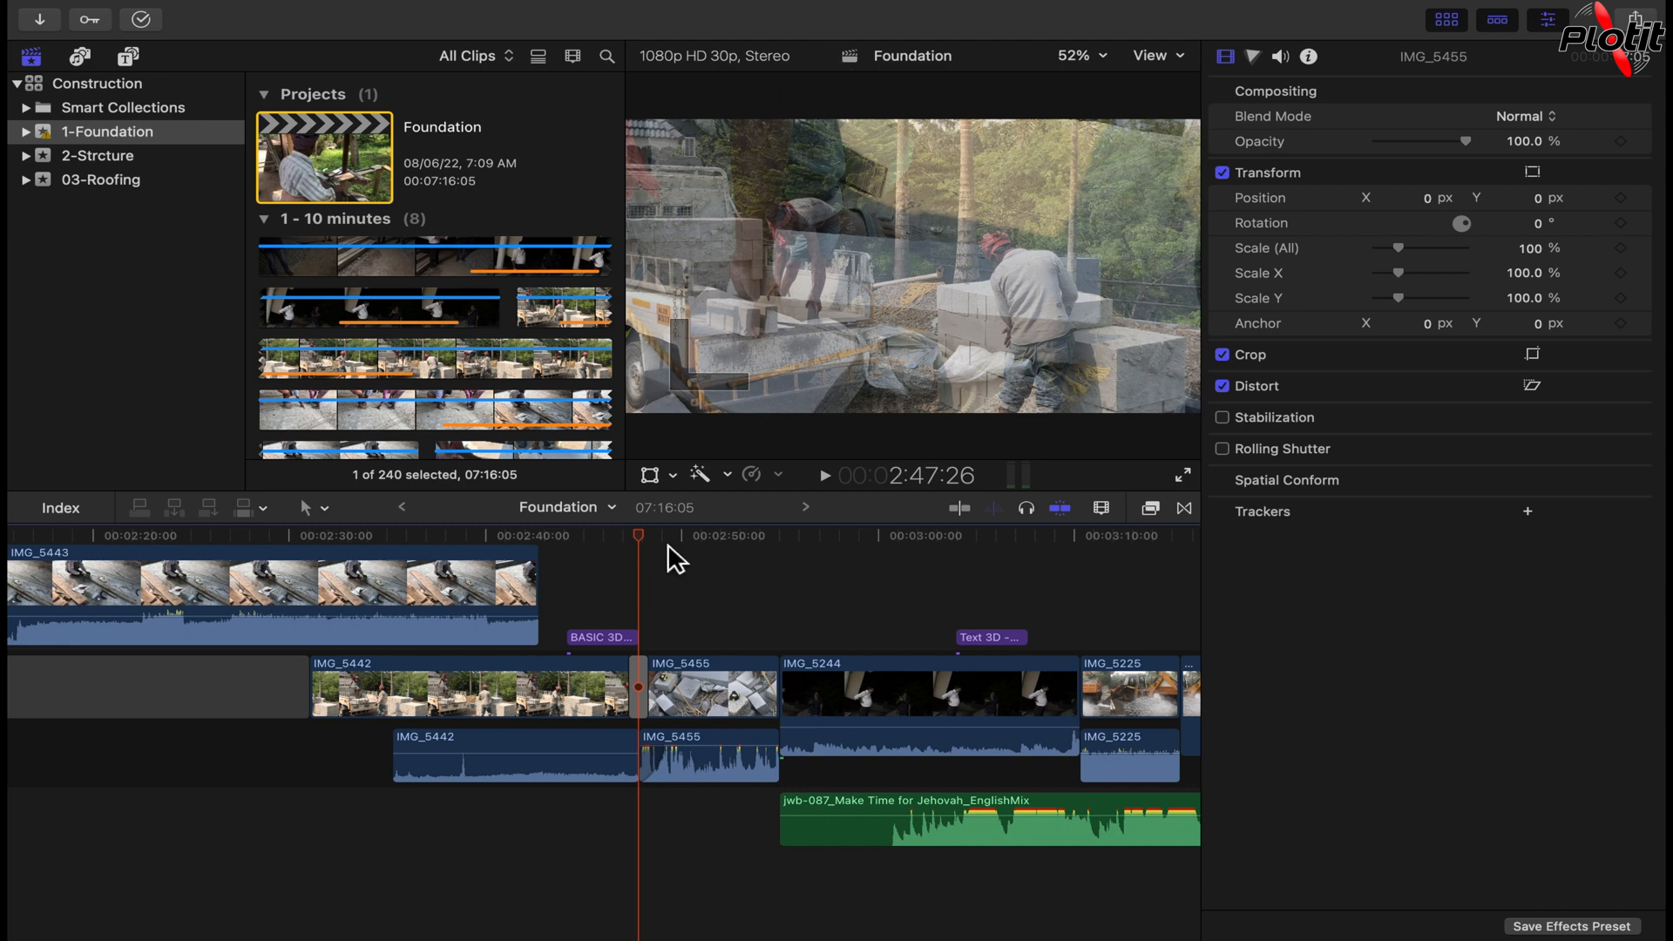
{"action": "left_click", "coordinate": [645, 677]}
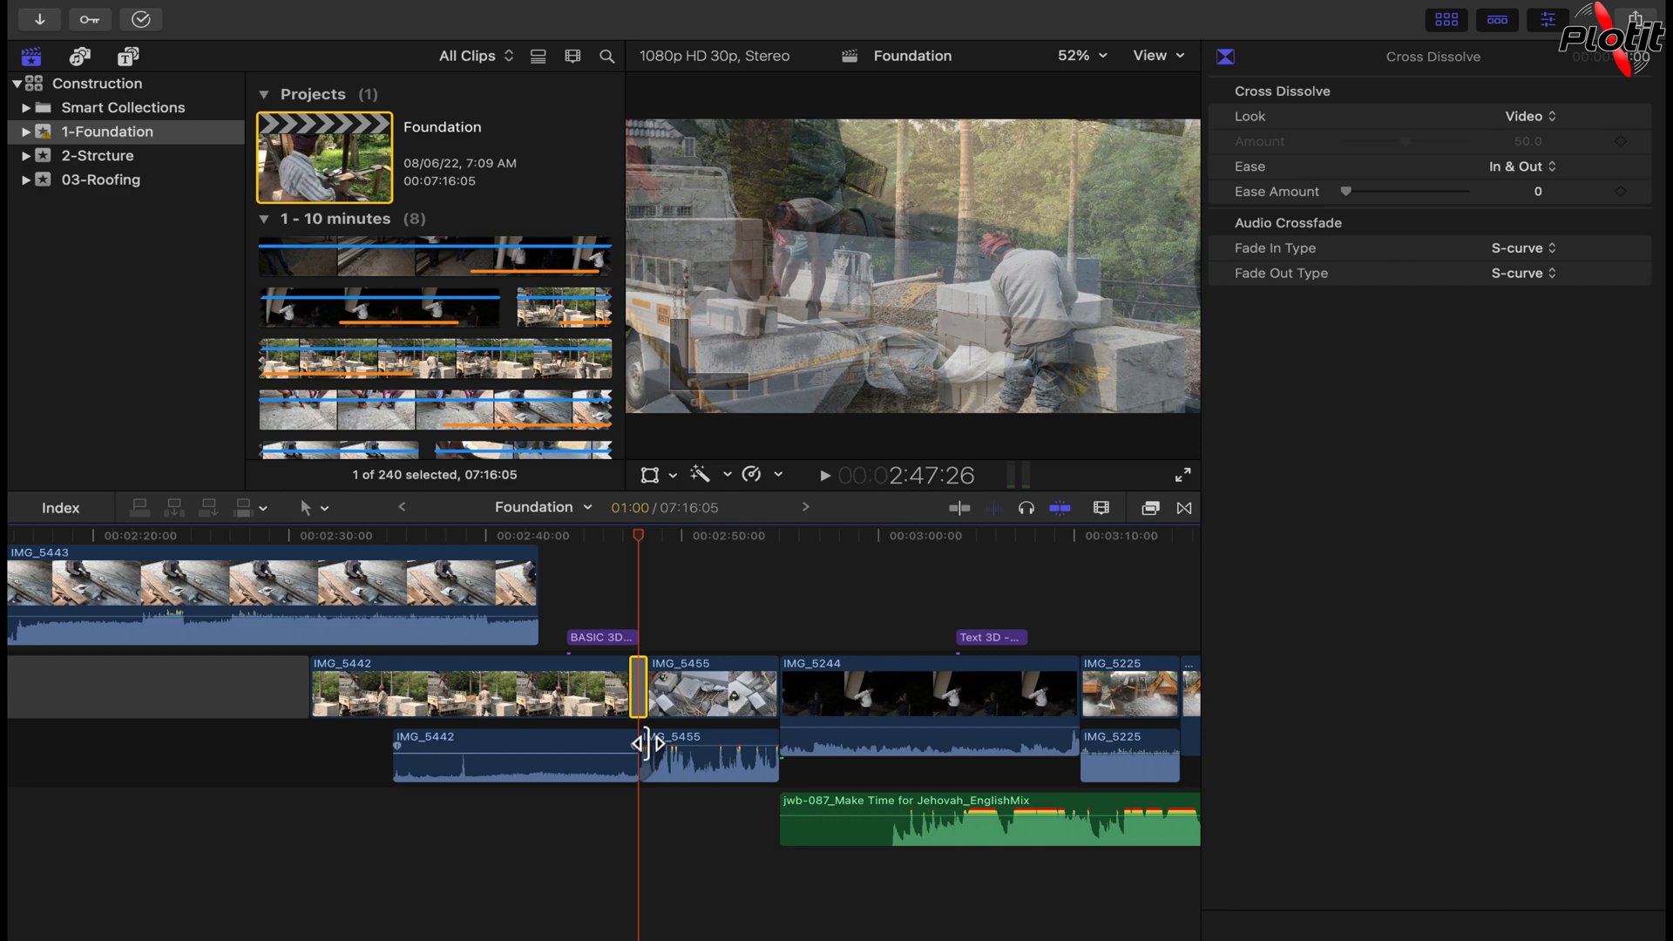
Step: Add a cross dissolve between IMG_5455 and IMG_5244 and move it to the edit between IMG_5244 and IMG_5225
{"action": "left_click", "coordinate": [772, 709]}
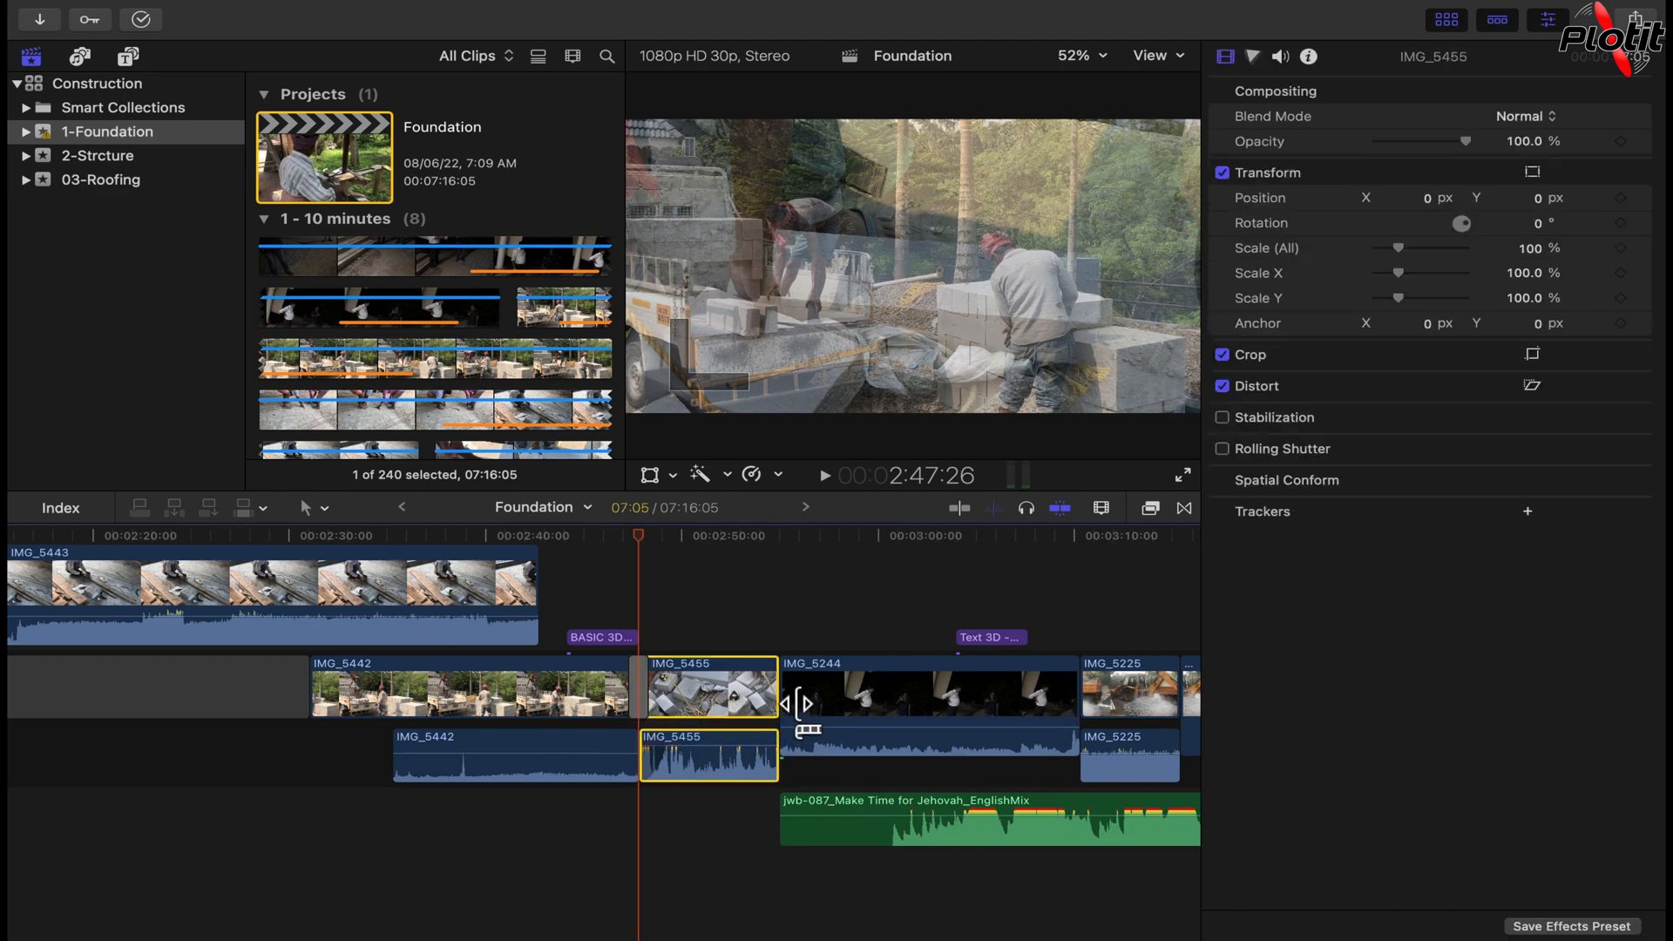
{"action": "left_click", "coordinate": [799, 696]}
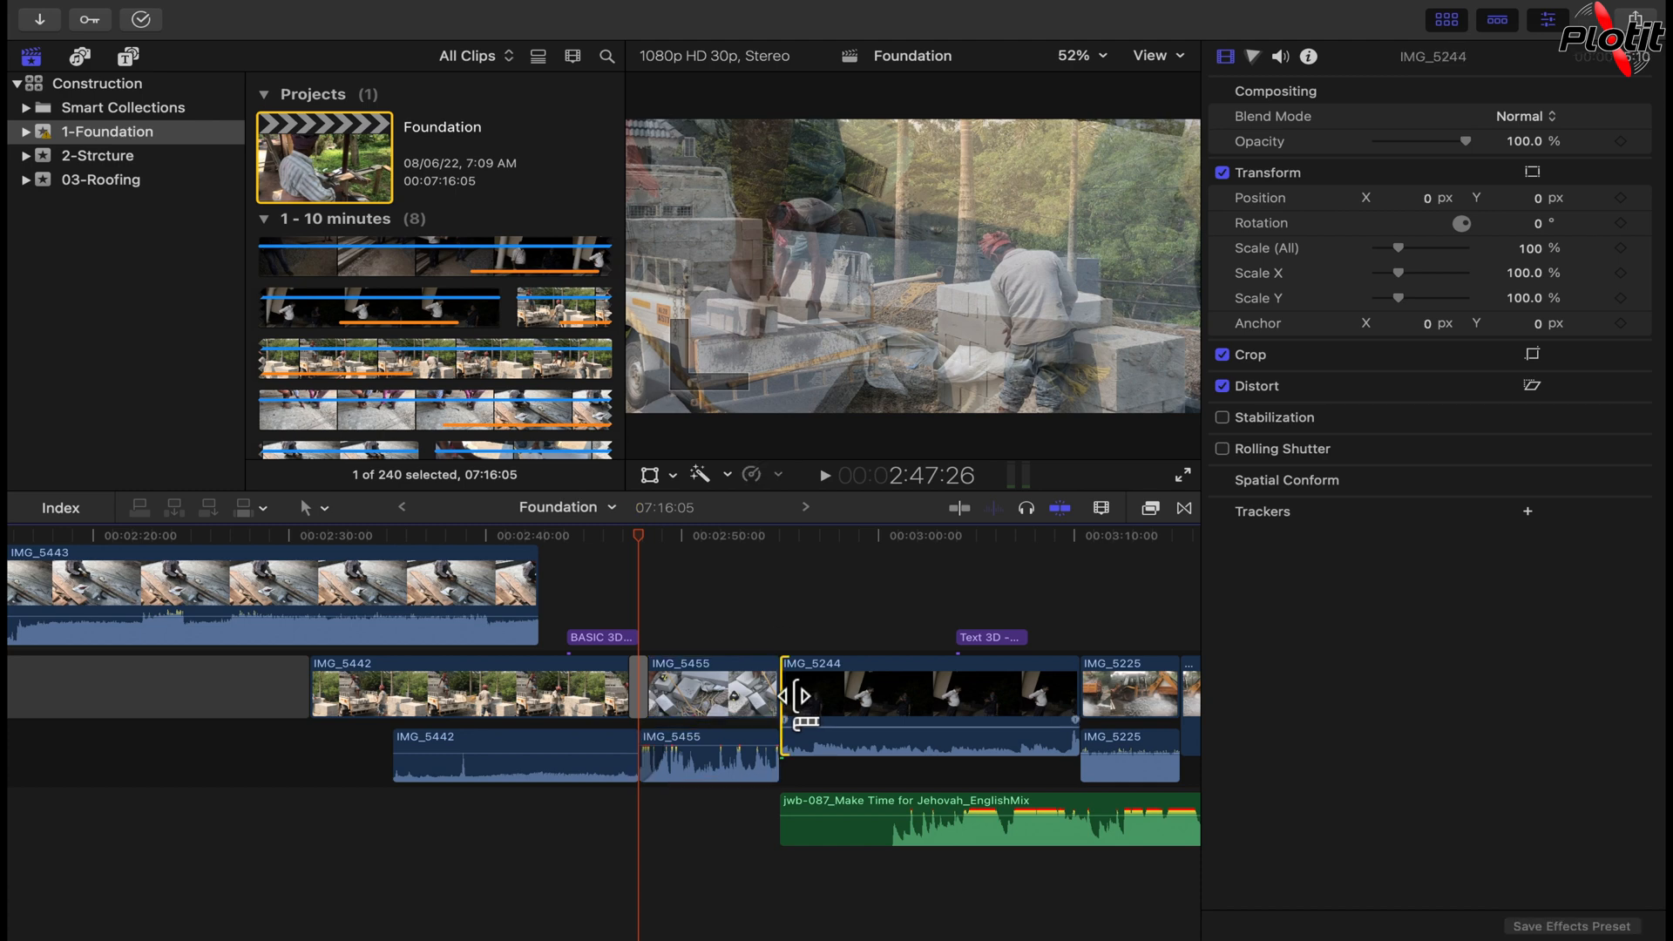
{"action": "left_click", "coordinate": [786, 695]}
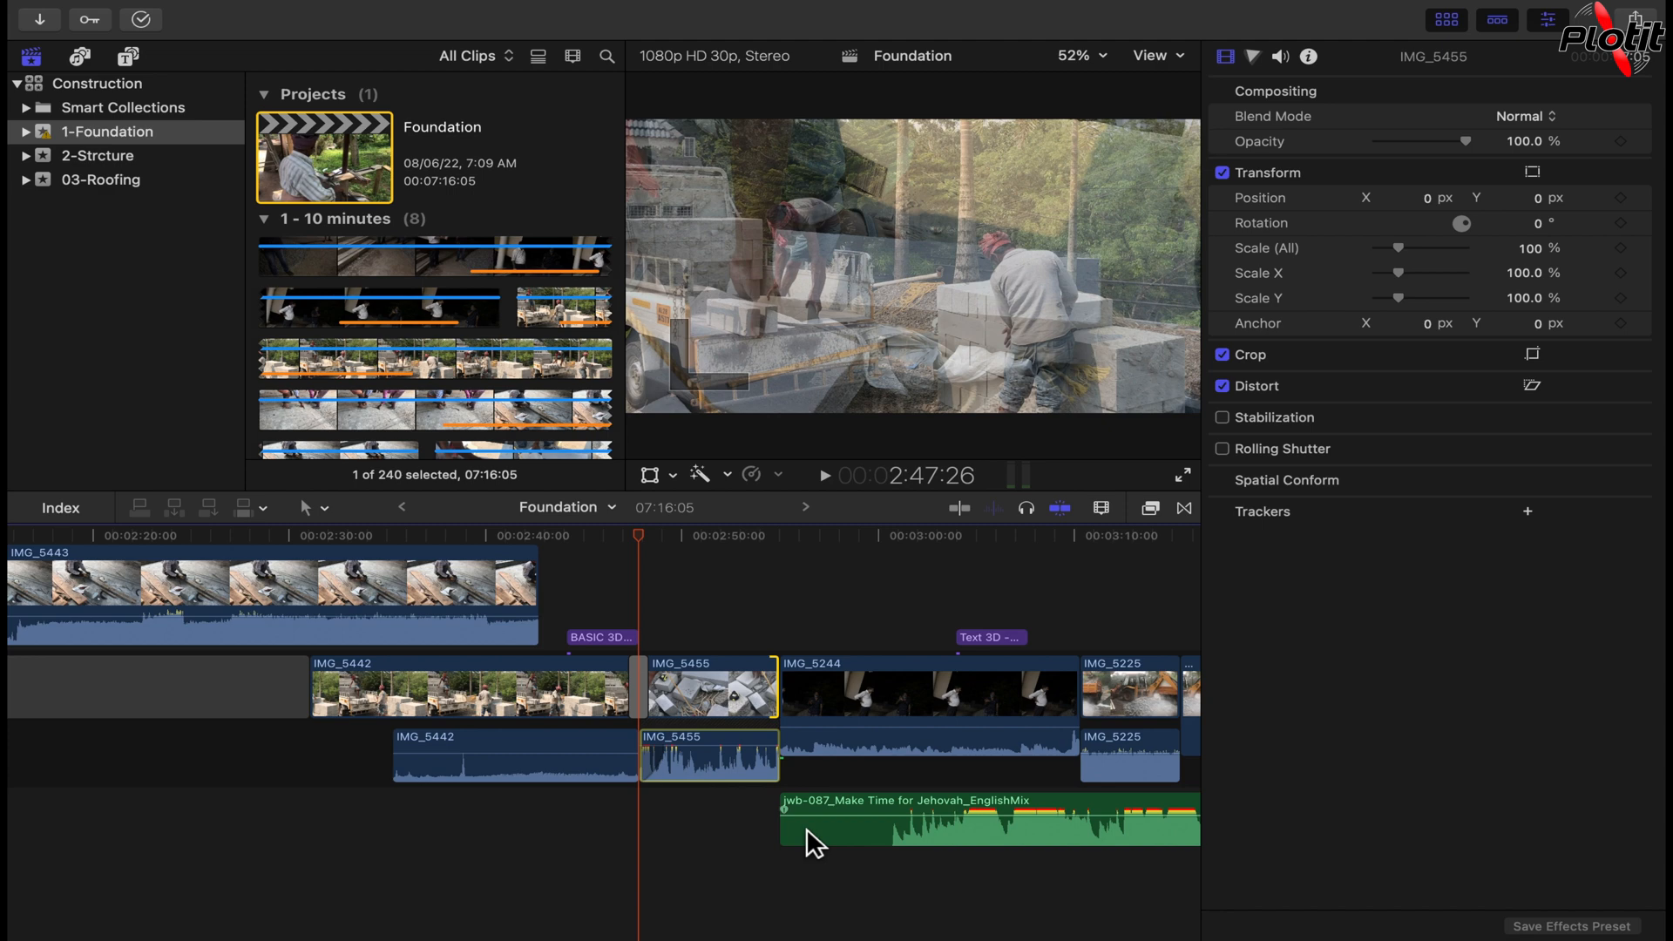
{"action": "key", "text": "super+t"}
{"action": "left_click", "coordinate": [788, 705]}
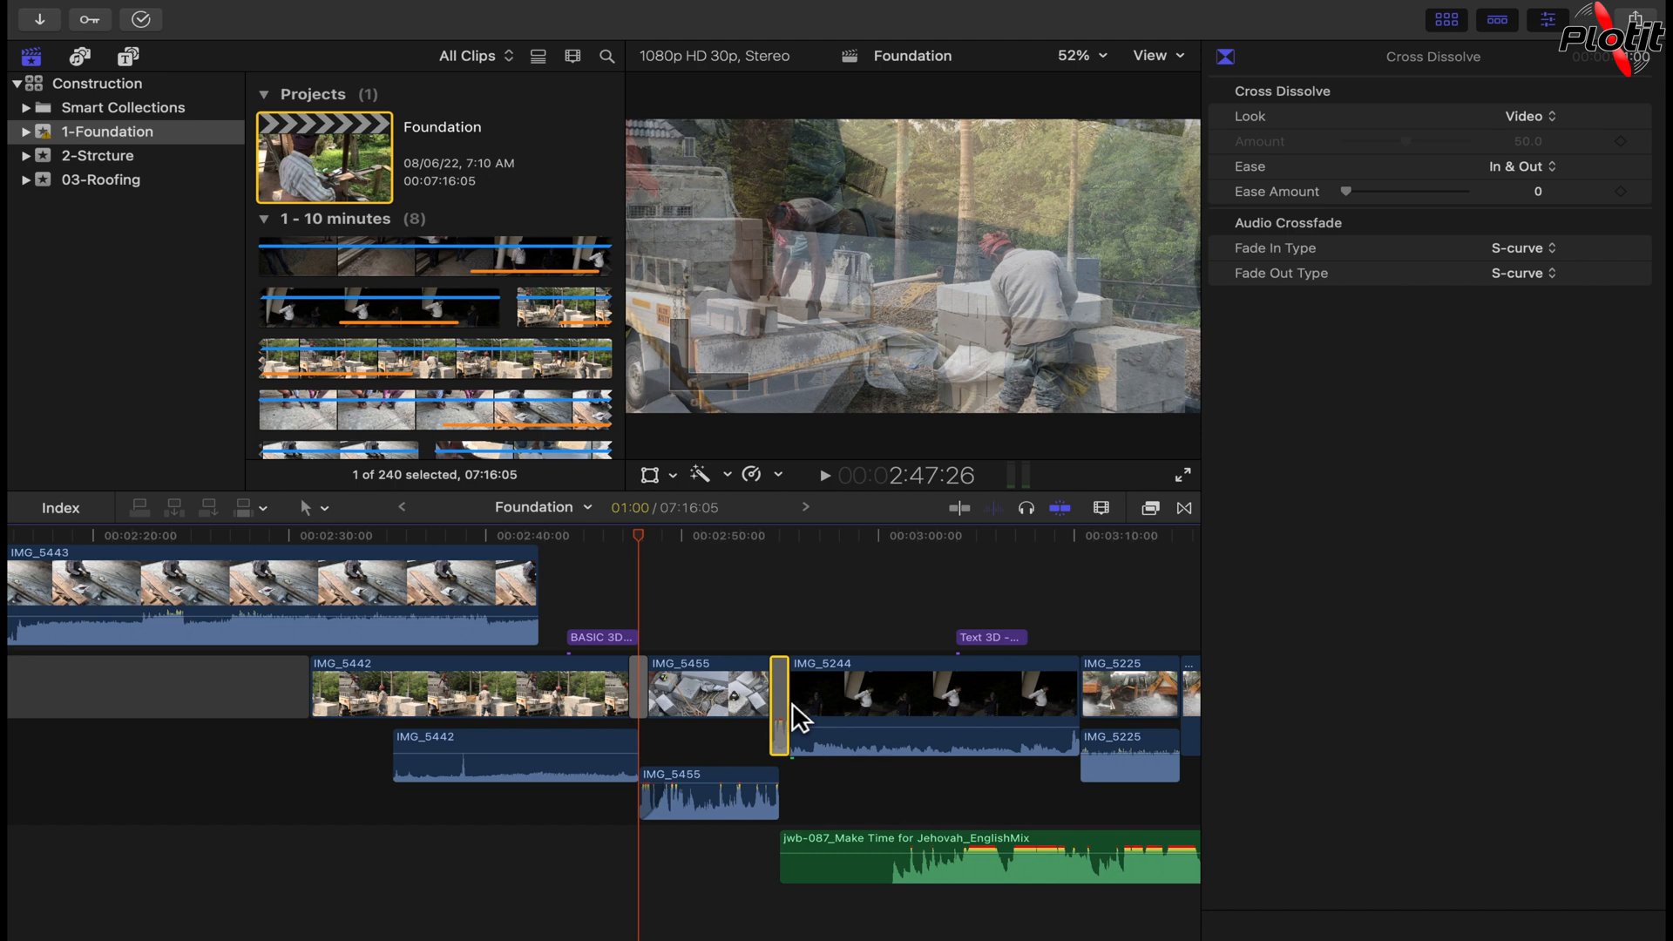
{"action": "left_click_drag", "start_coordinate": [794, 697], "coordinate": [1082, 672]}
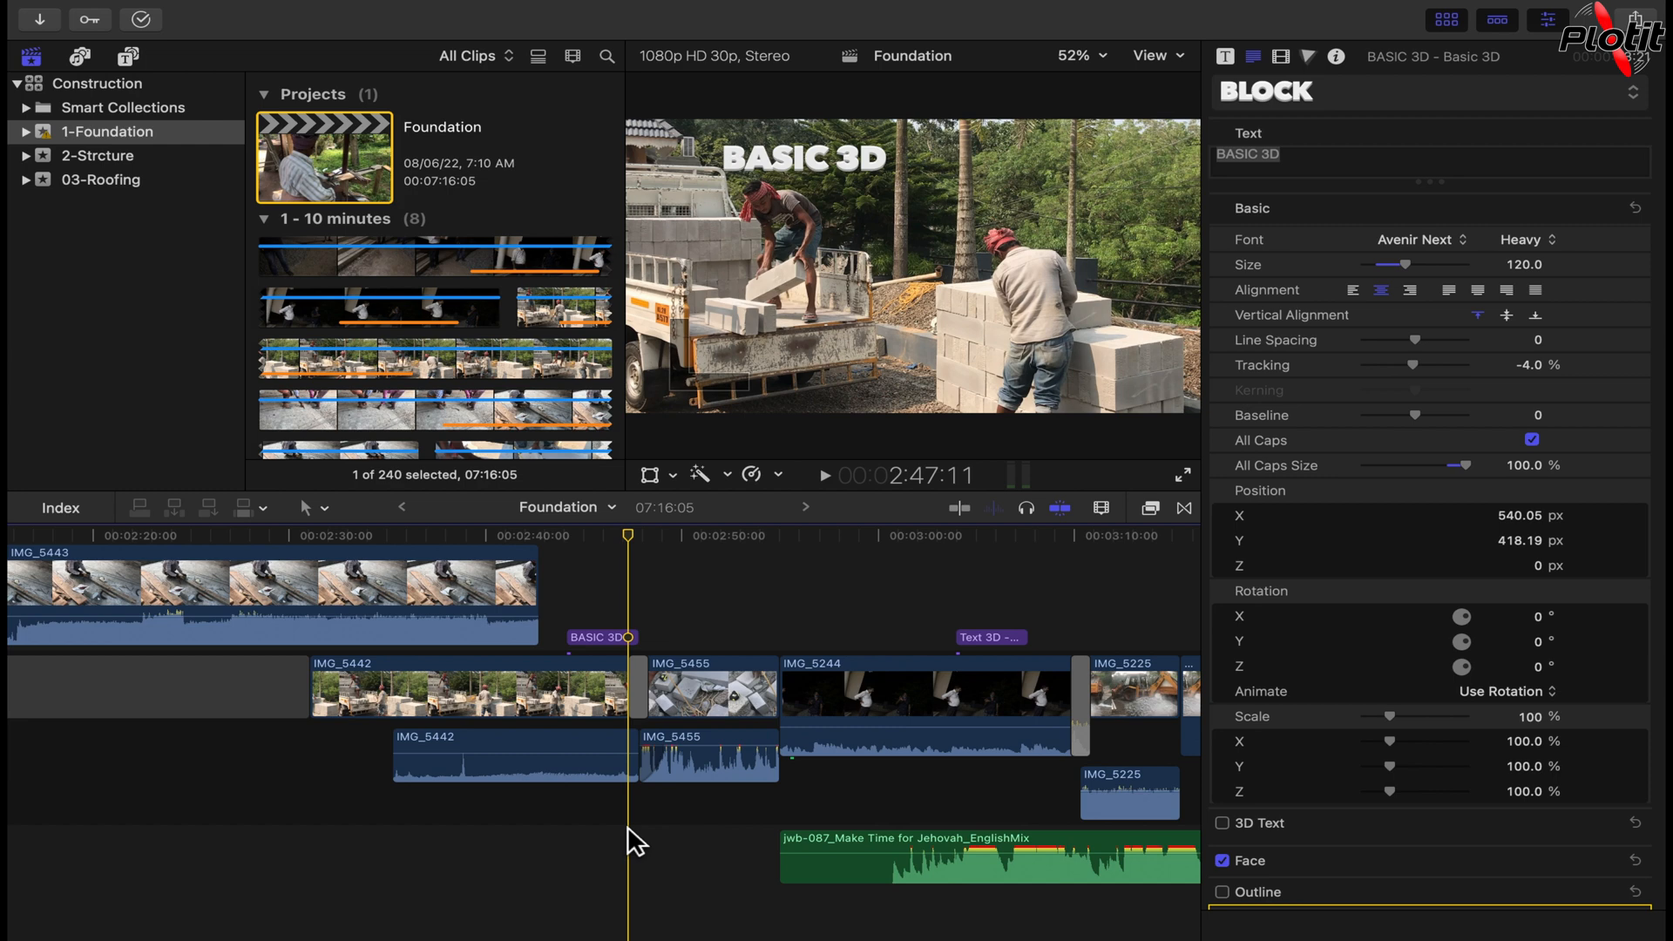
Step: Set the duration of the cross dissolve between IMG_5442 and IMG_5455 to 5:00
{"action": "left_click", "coordinate": [637, 688]}
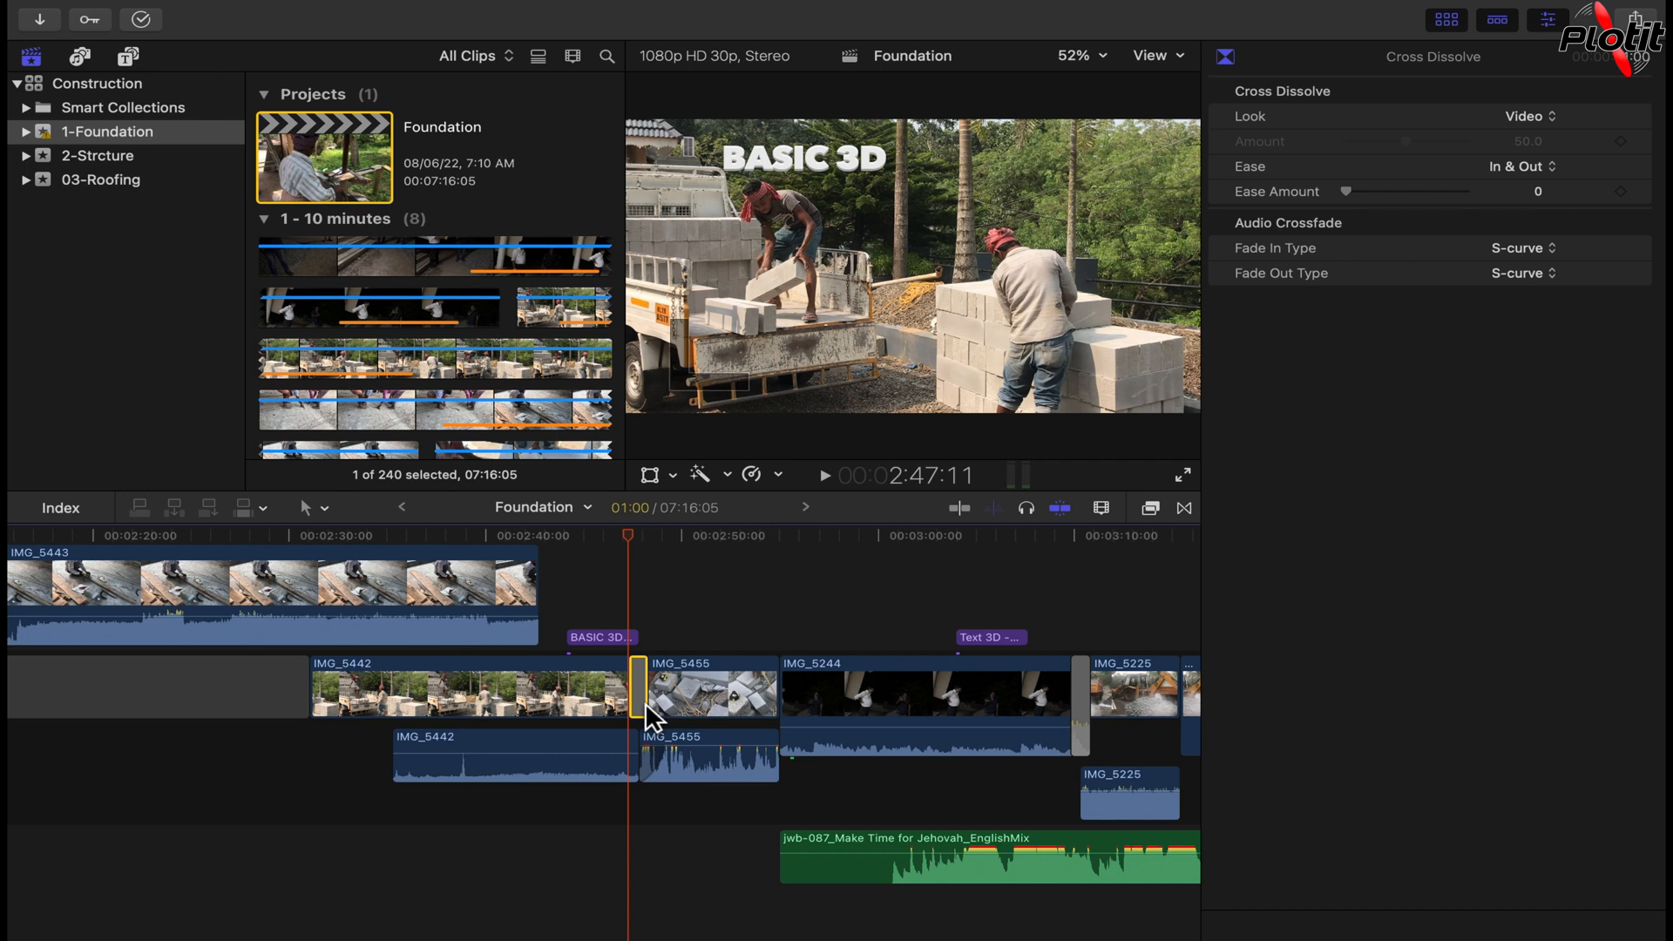
{"action": "key", "text": "ctrl+d"}
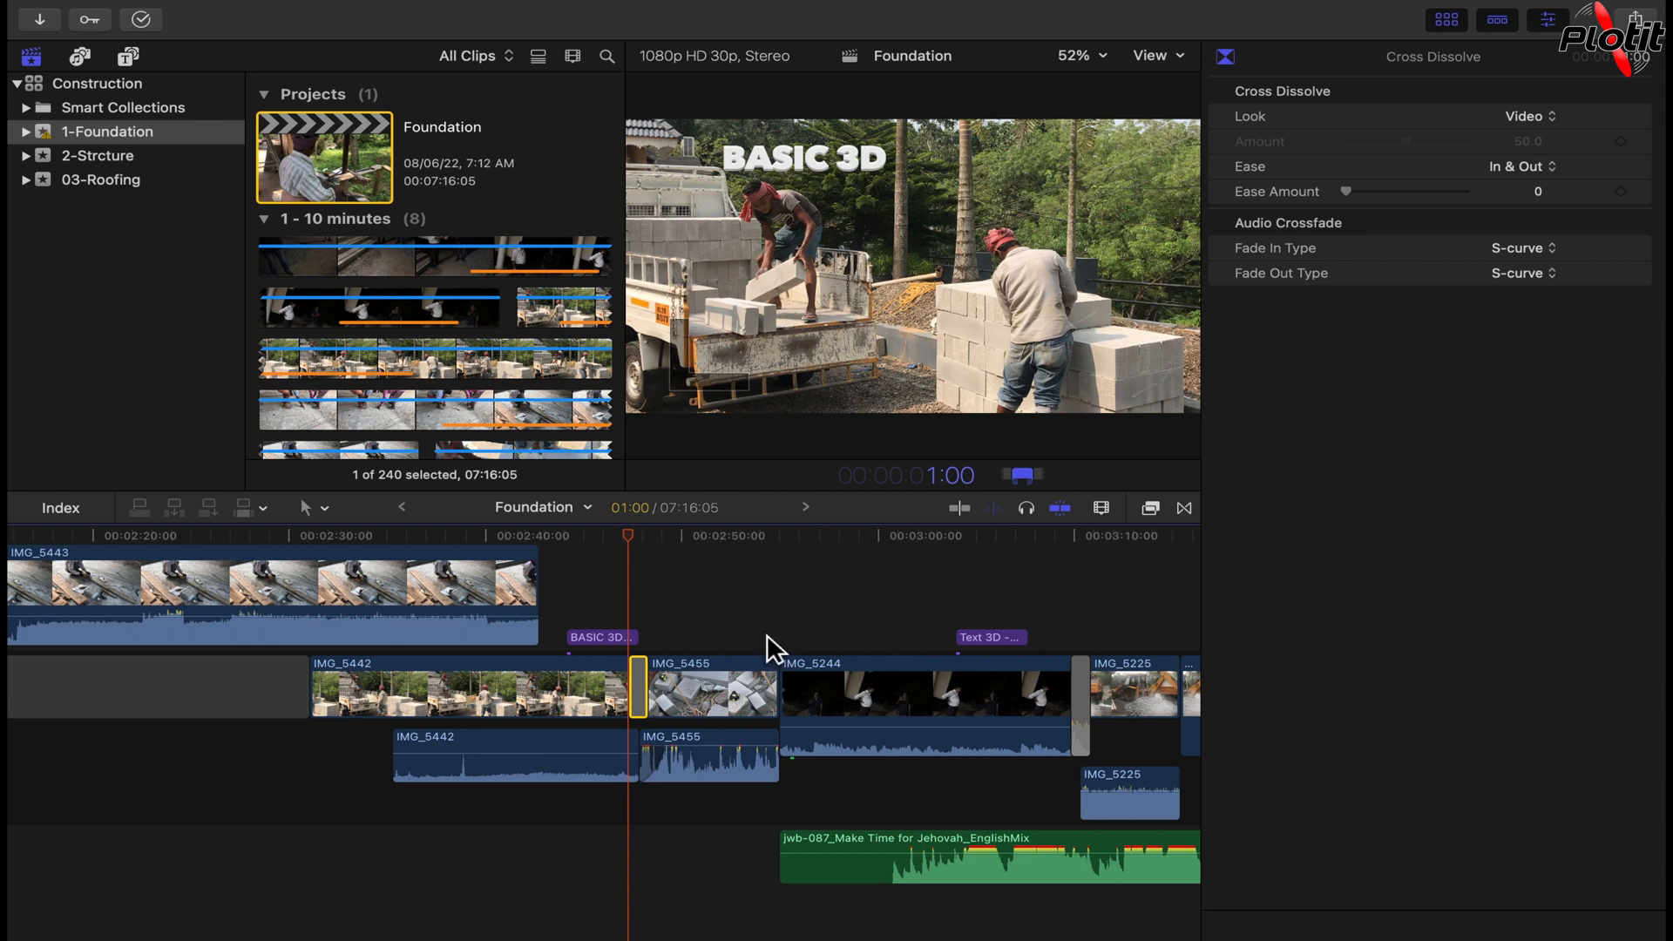
{"action": "type", "text": "5:00"}
{"action": "key", "text": "Return"}
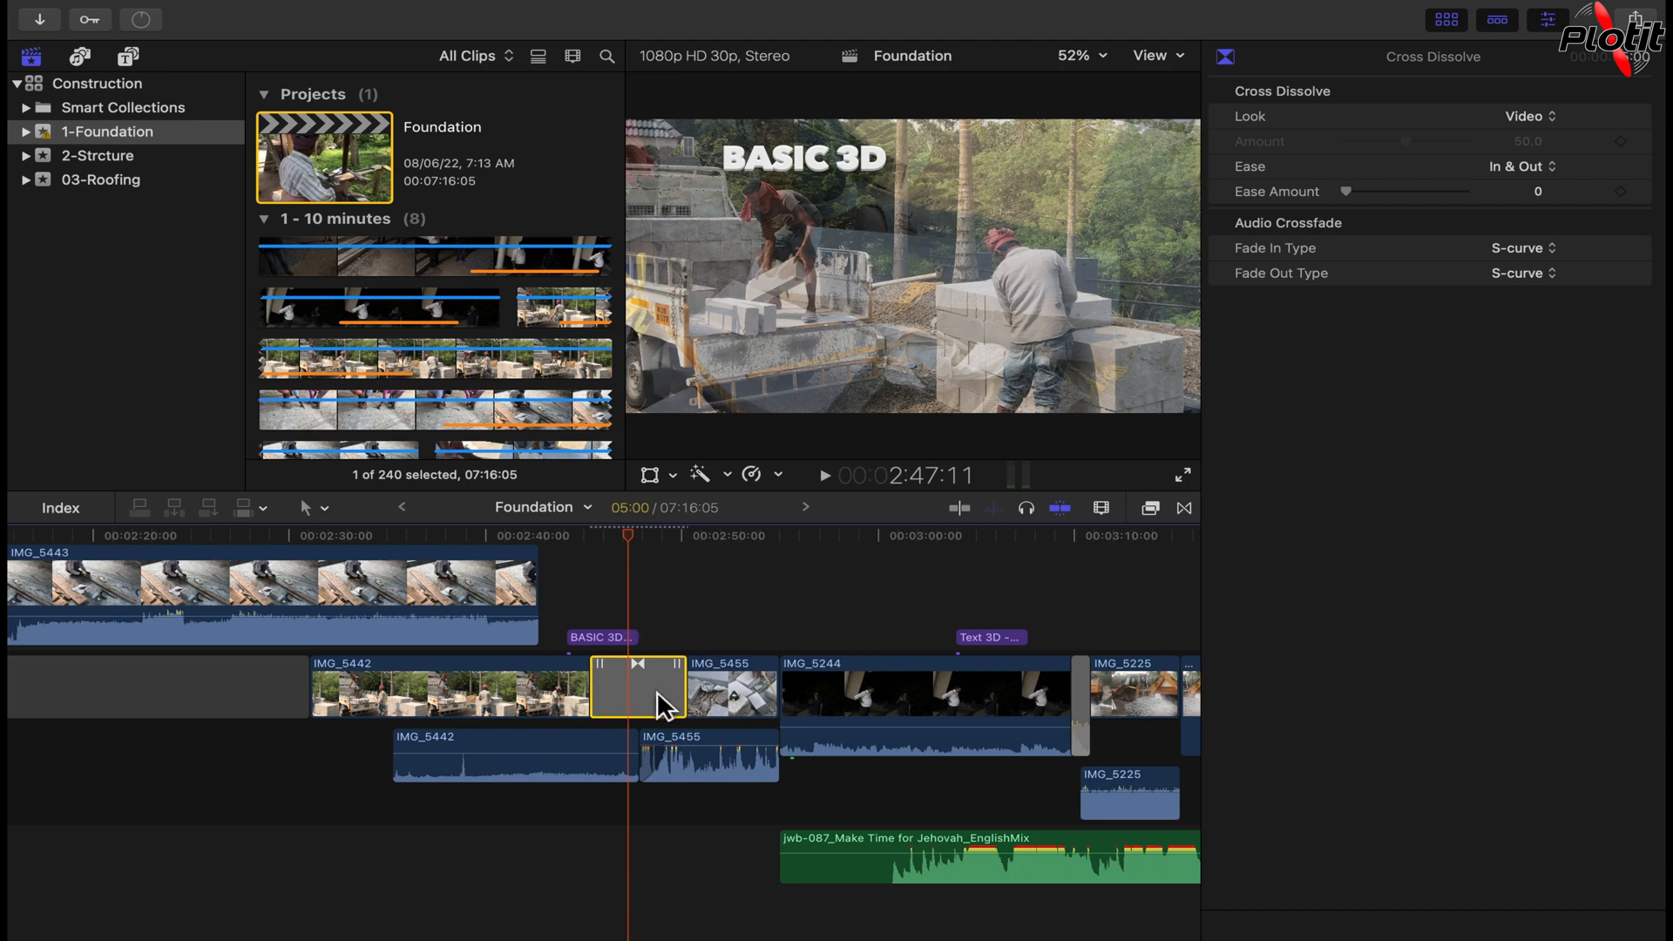
Step: Play the lengthened cross dissolve between IMG_5442 and IMG_5455
{"action": "left_click", "coordinate": [518, 845]}
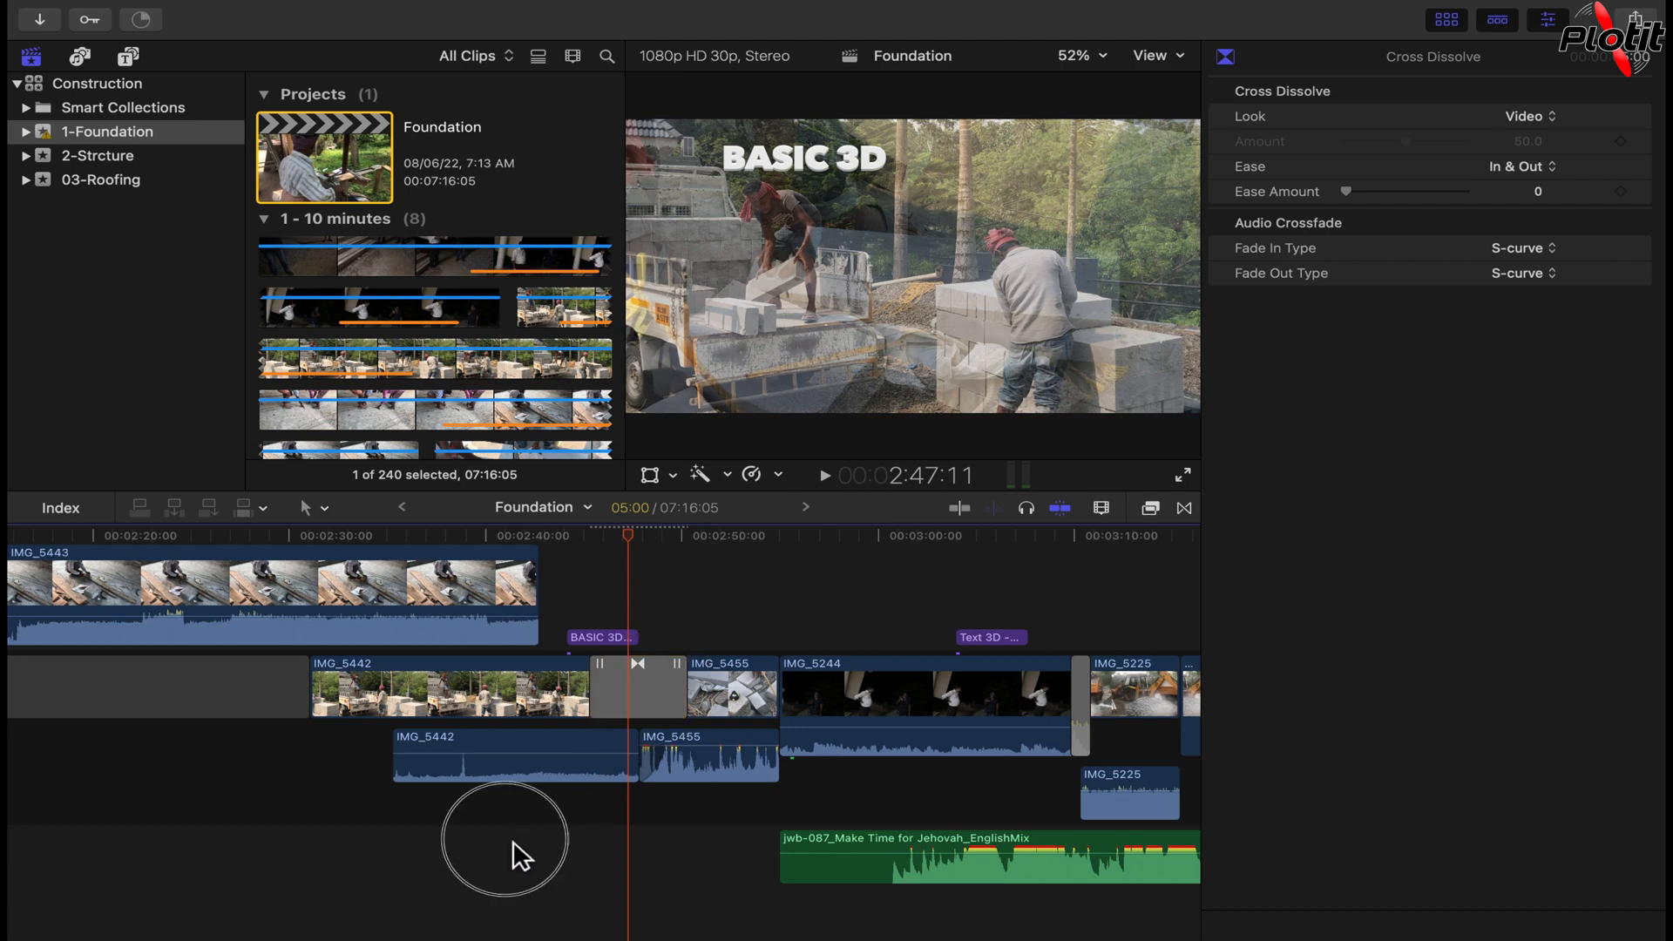
{"action": "key", "text": "space"}
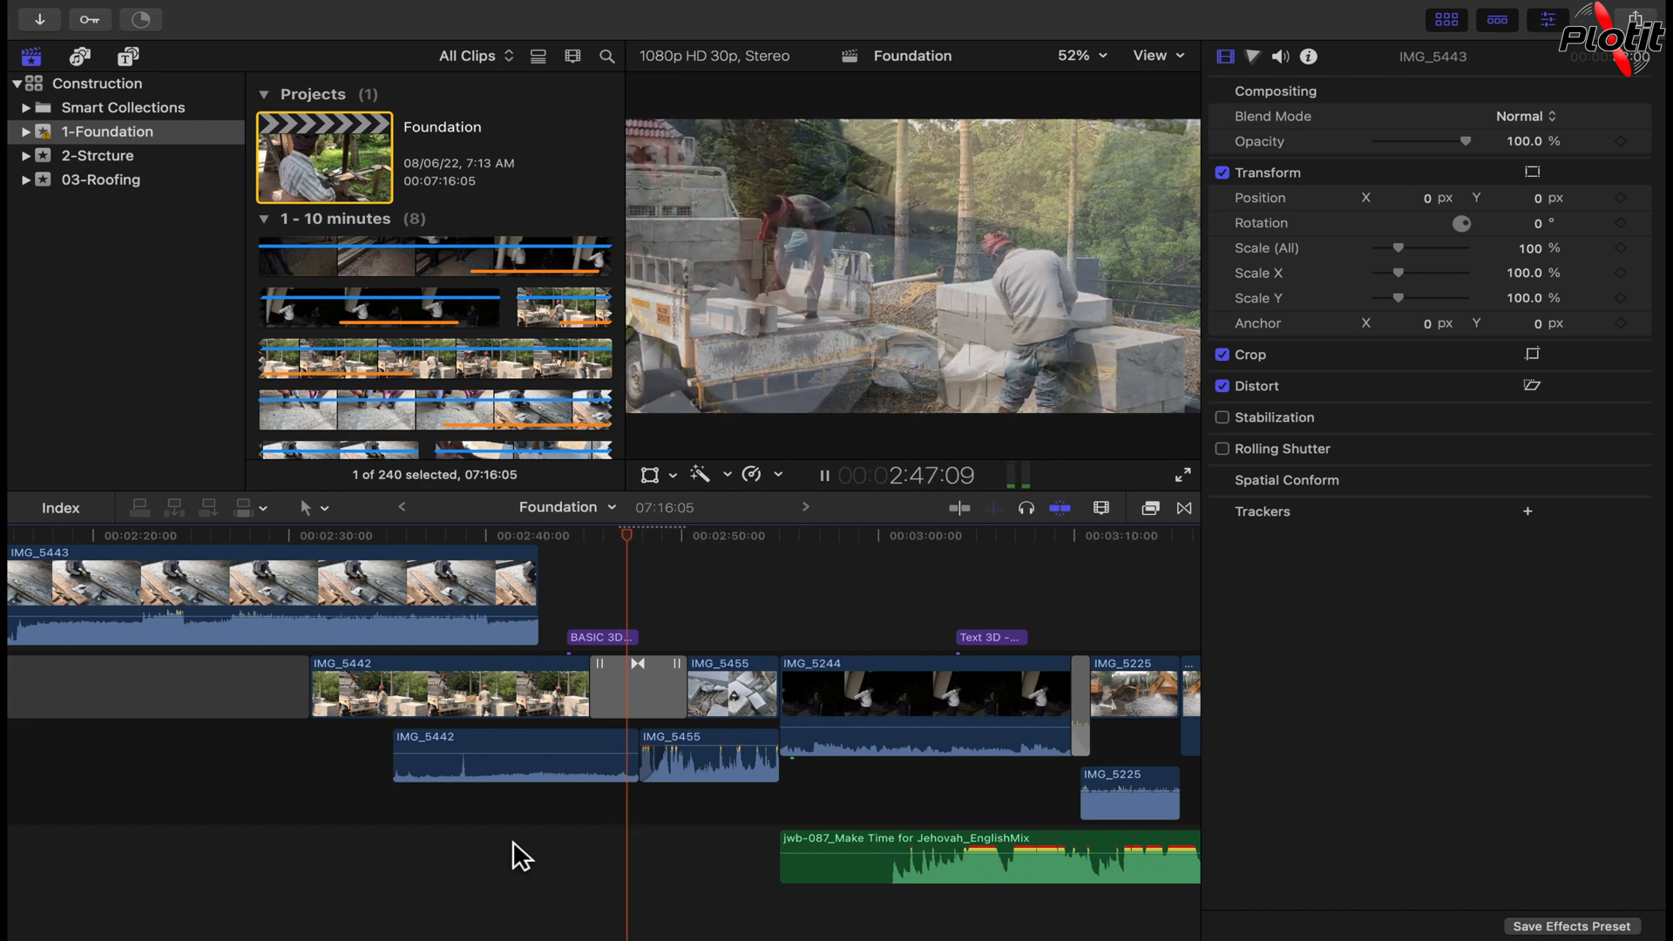
{"action": "key", "text": "space"}
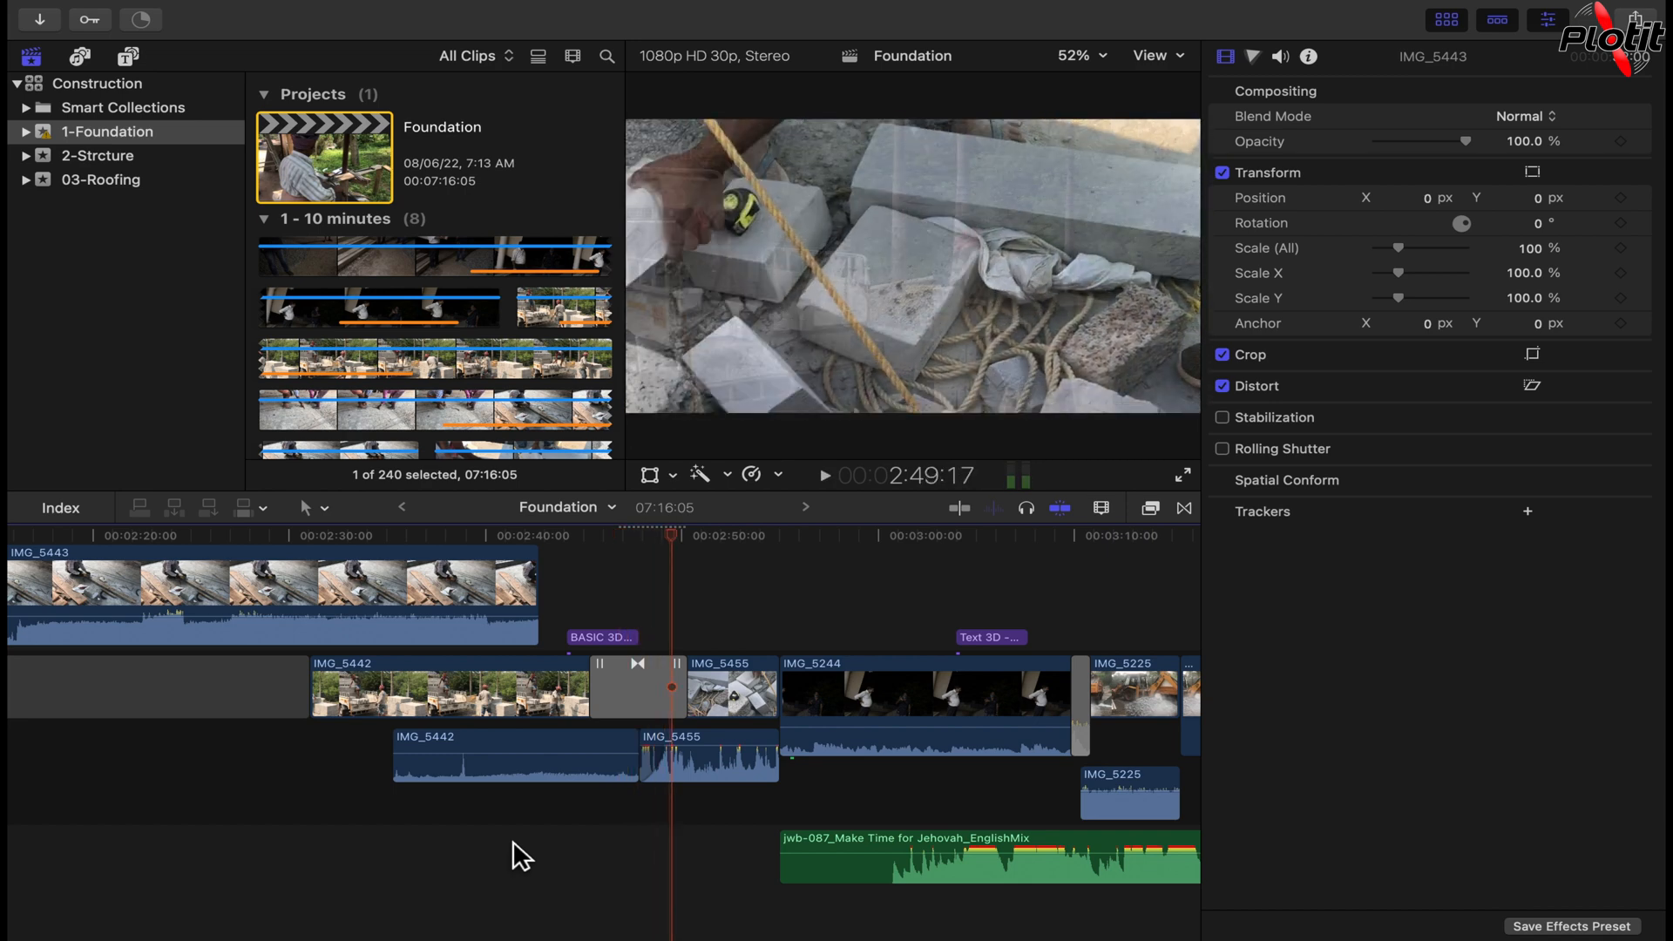
Step: Step the playhead frame by frame to the end of the dissolve into IMG_5455 and try shortening the dissolve's end
{"action": "key", "text": "Right"}
{"action": "key", "text": "Right"}
{"action": "key", "text": "Right"}
{"action": "key", "text": "Right"}
{"action": "key", "text": "Right"}
{"action": "key", "text": "Right"}
{"action": "key", "text": "Right"}
{"action": "key", "text": "Right"}
{"action": "key", "text": "Right"}
{"action": "key", "text": "Right"}
{"action": "key", "text": "Right"}
{"action": "key", "text": "Right"}
{"action": "key", "text": "Right"}
{"action": "key", "text": "Right"}
{"action": "key", "text": "Right"}
{"action": "key", "text": "Right"}
{"action": "key", "text": "Right"}
{"action": "key", "text": "Right"}
{"action": "key", "text": "Right"}
{"action": "key", "text": "Right"}
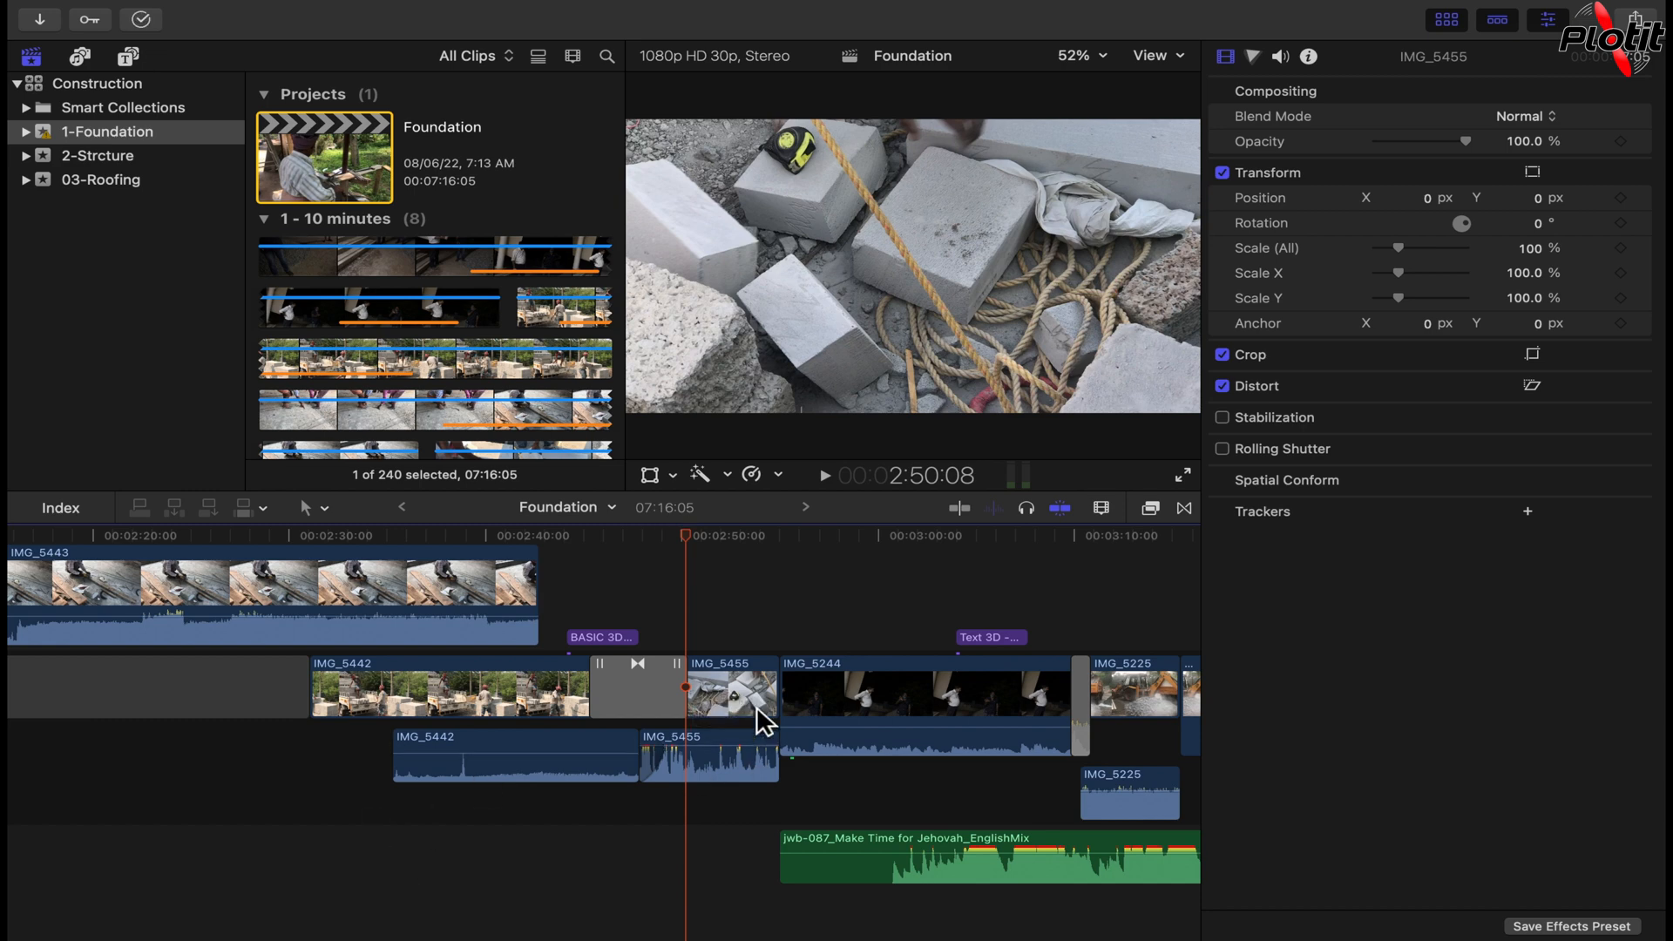
{"action": "left_click_drag", "start_coordinate": [692, 689], "coordinate": [664, 684]}
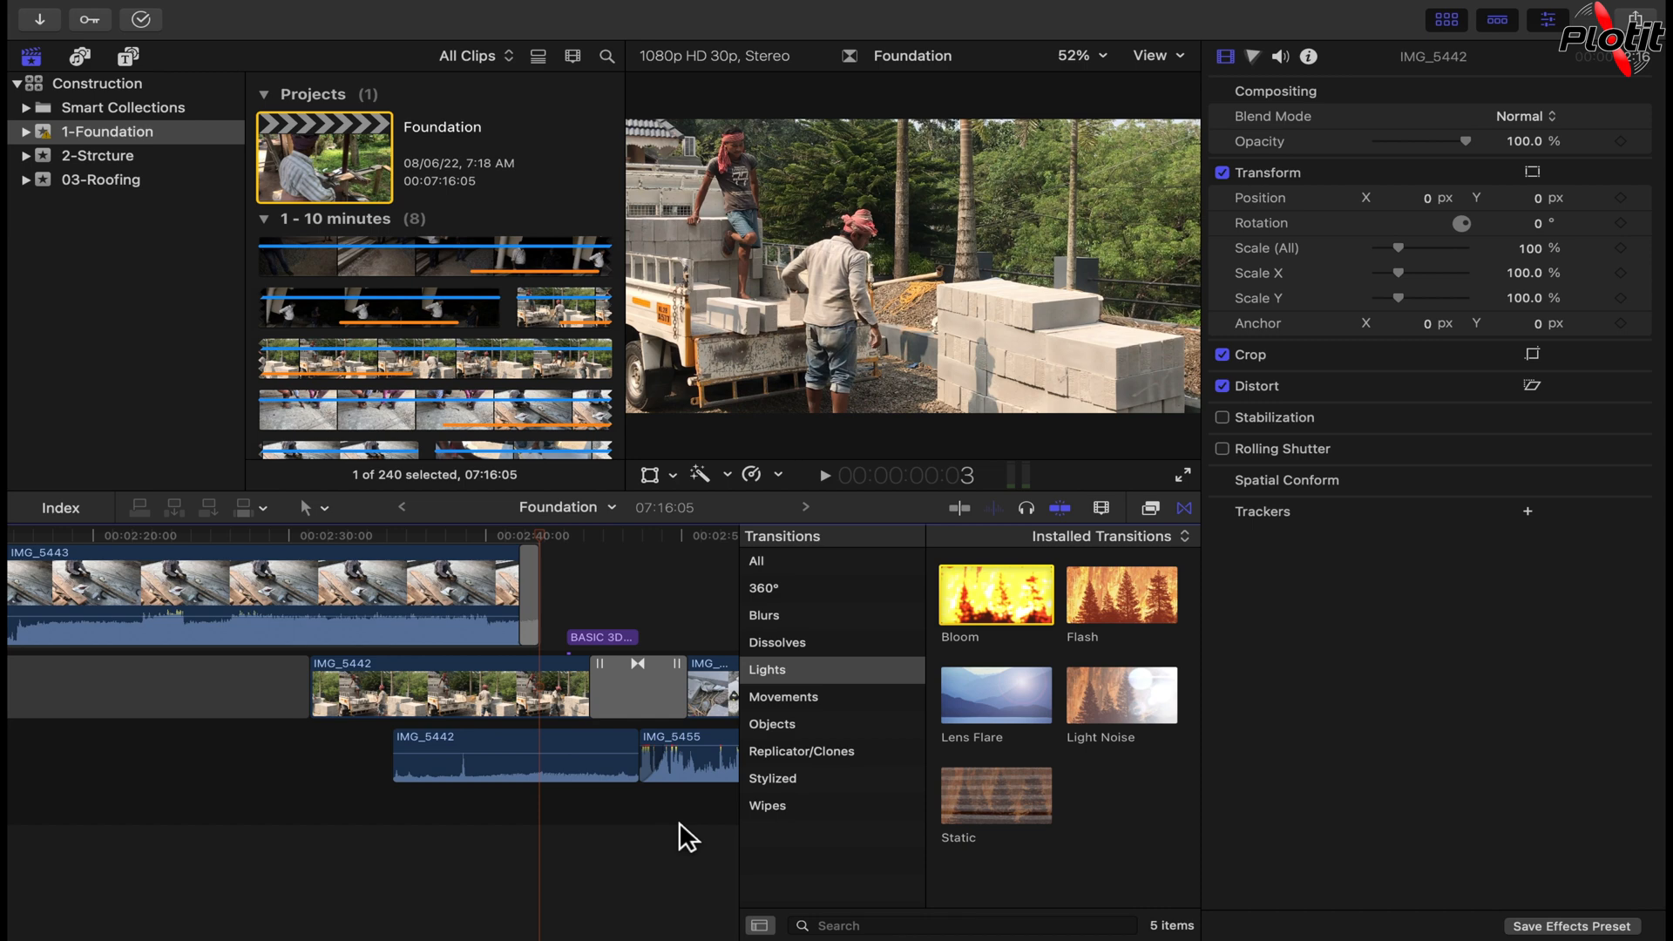
Step: Check the default transition duration in the Editing preferences and close them
{"action": "left_click", "coordinate": [120, 12]}
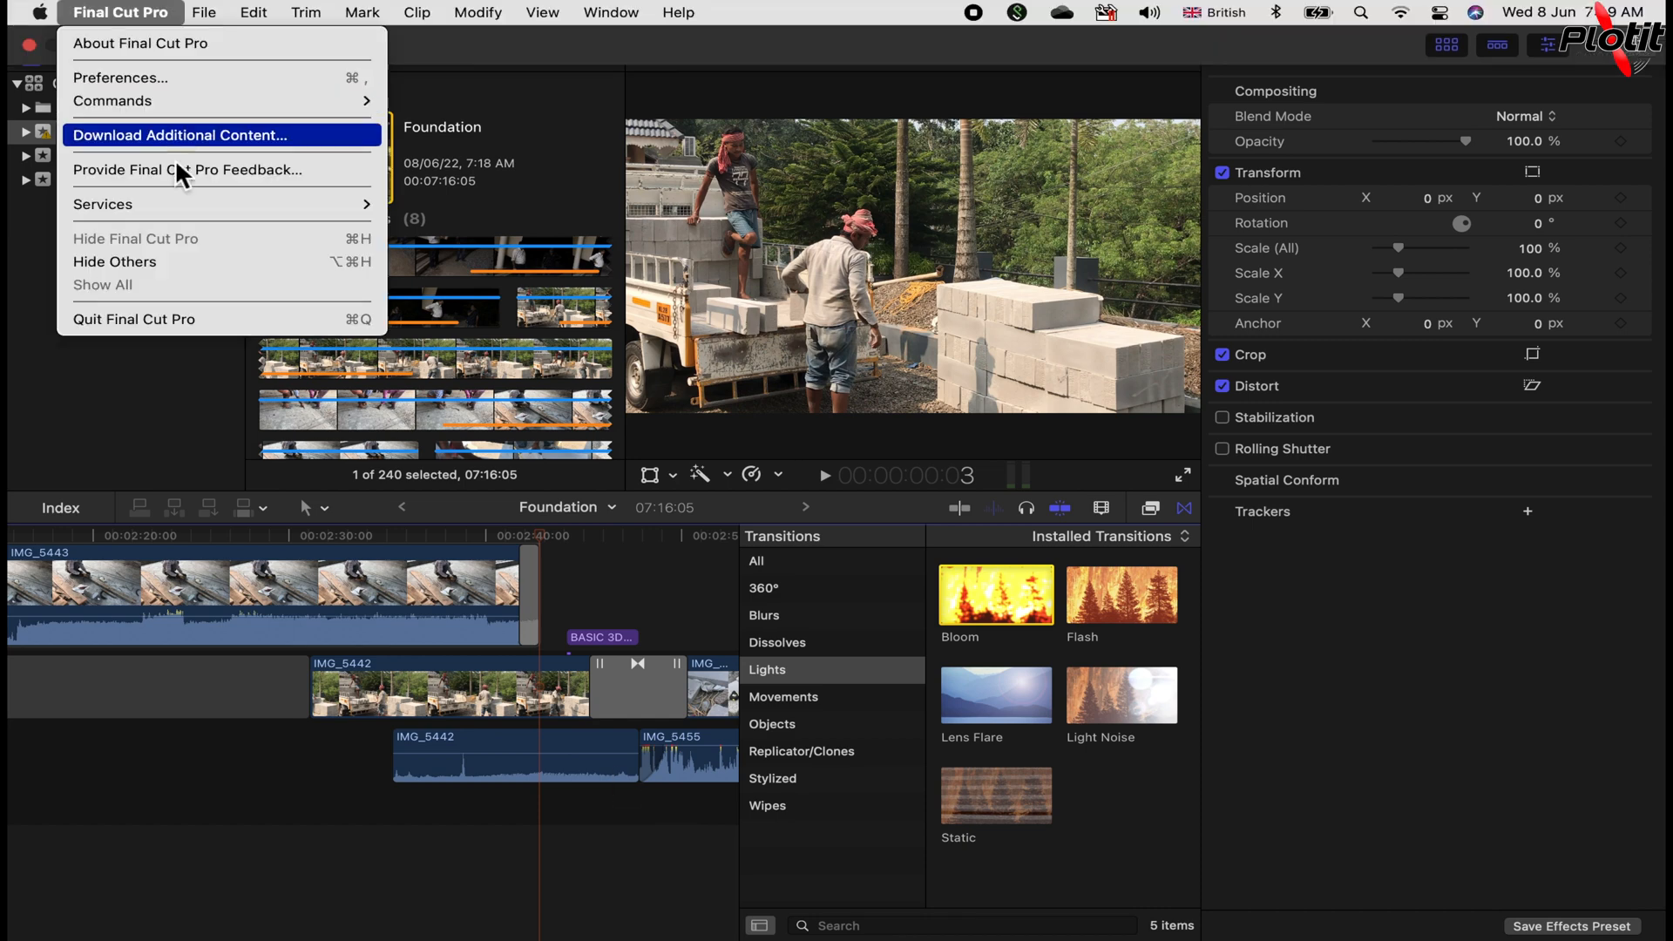
{"action": "left_click", "coordinate": [157, 78]}
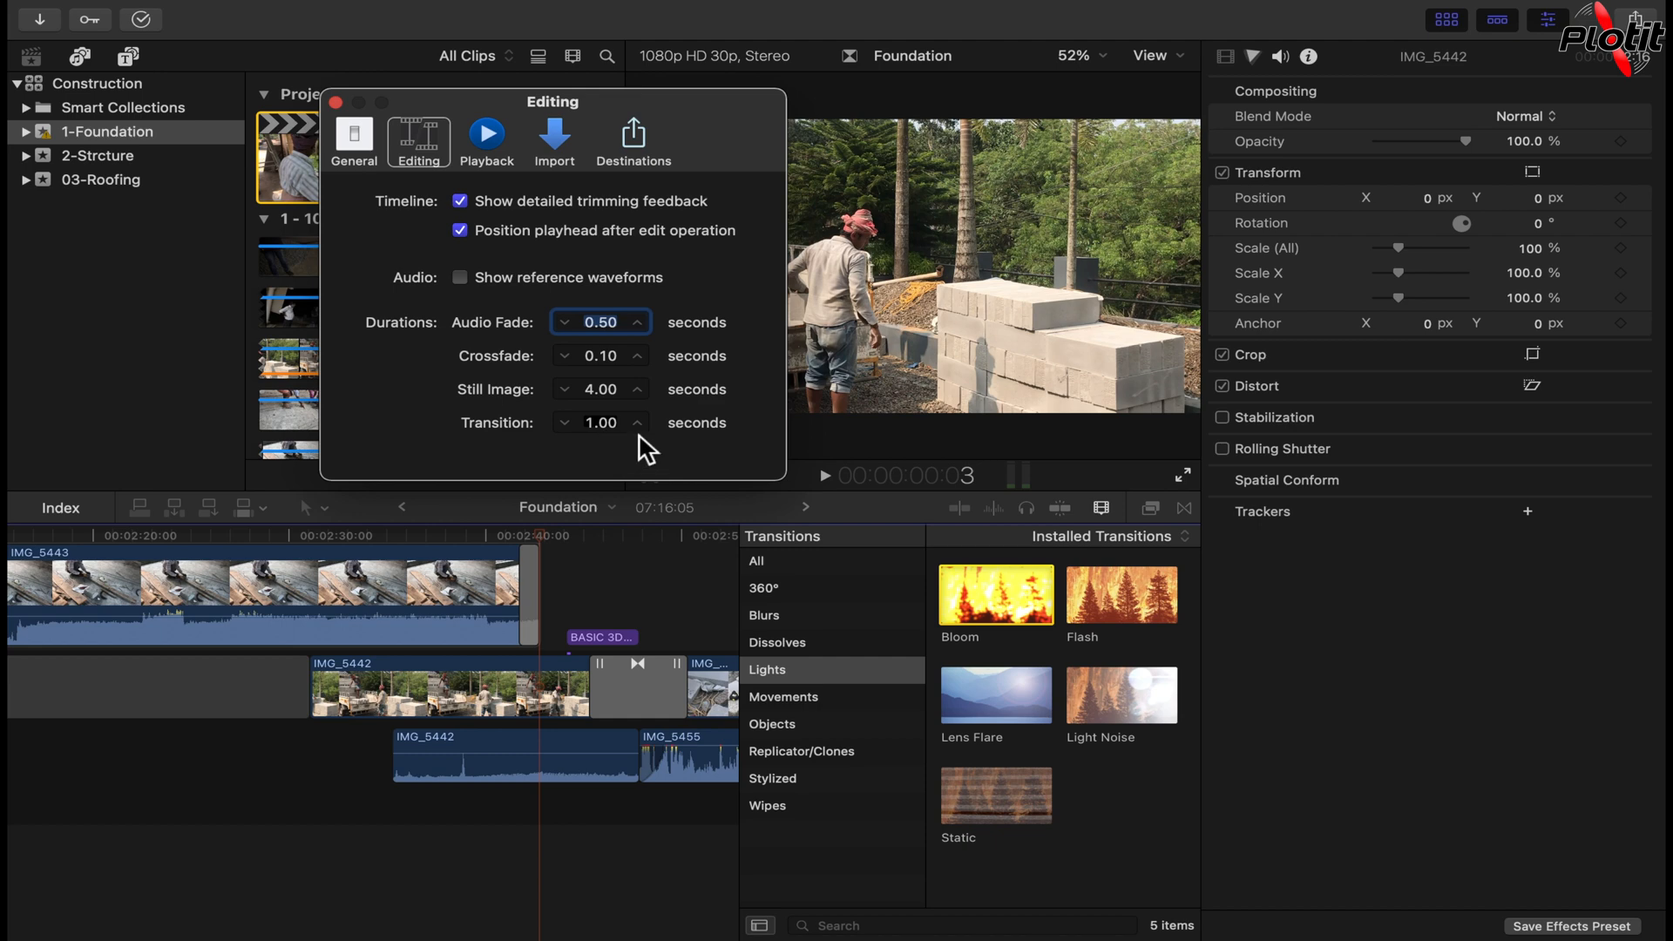
{"action": "left_click", "coordinate": [335, 102]}
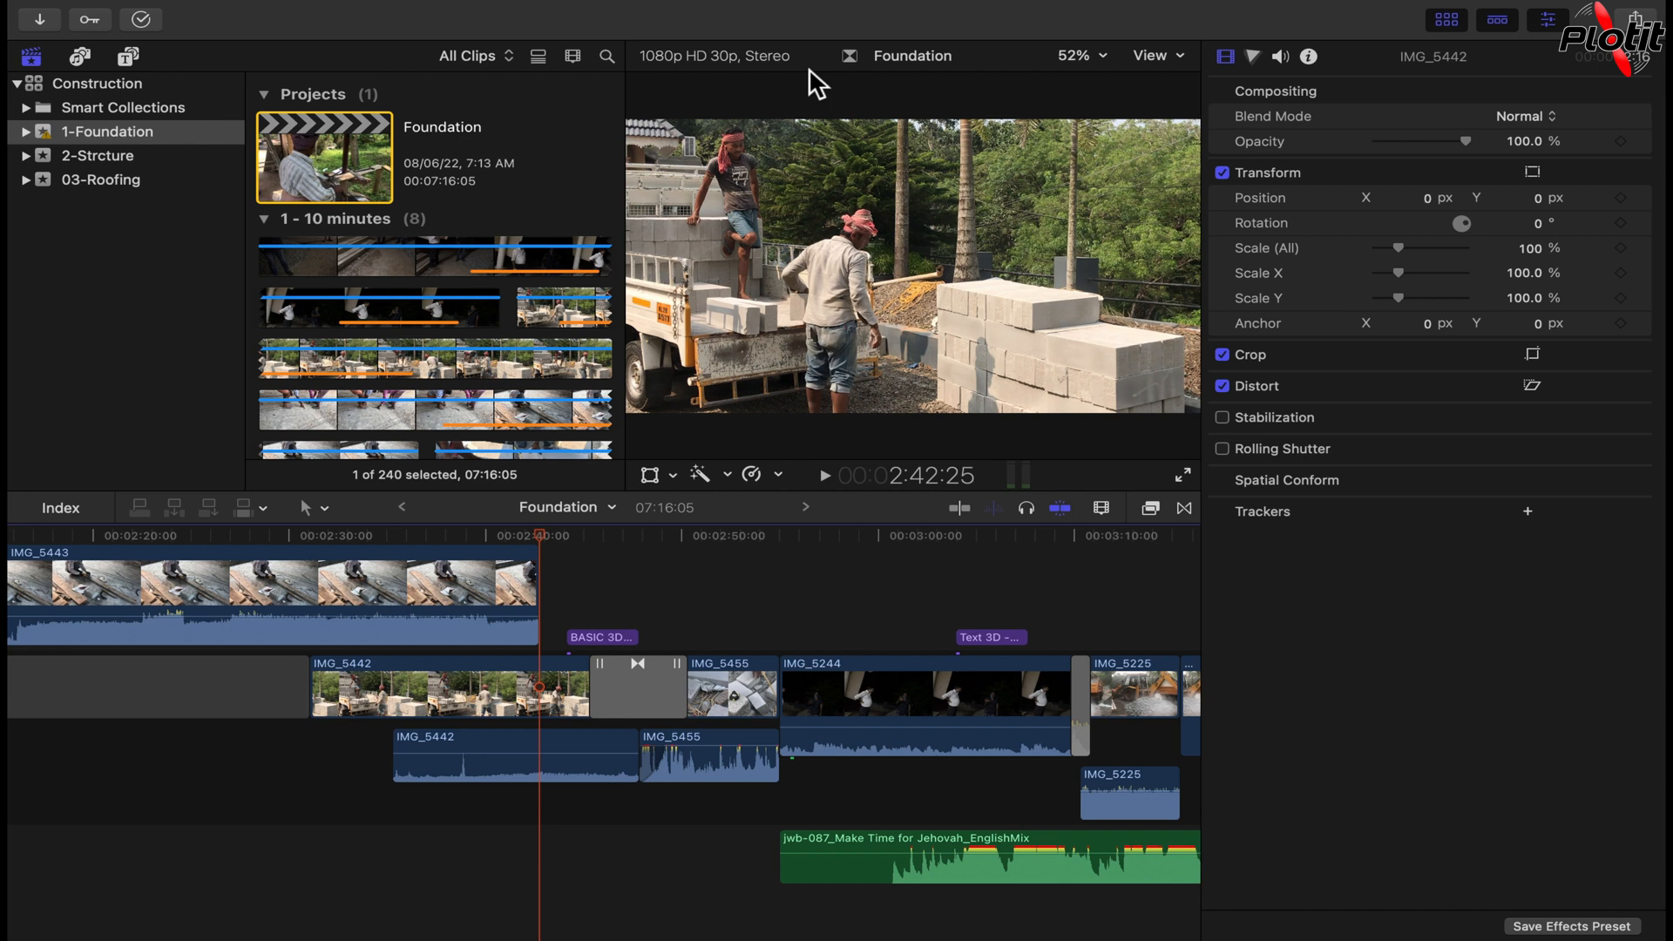
Step: Replace the cross dissolve between IMG_5442 and IMG_5455 with the Slide transition from the Movements category
{"action": "left_click", "coordinate": [1201, 521]}
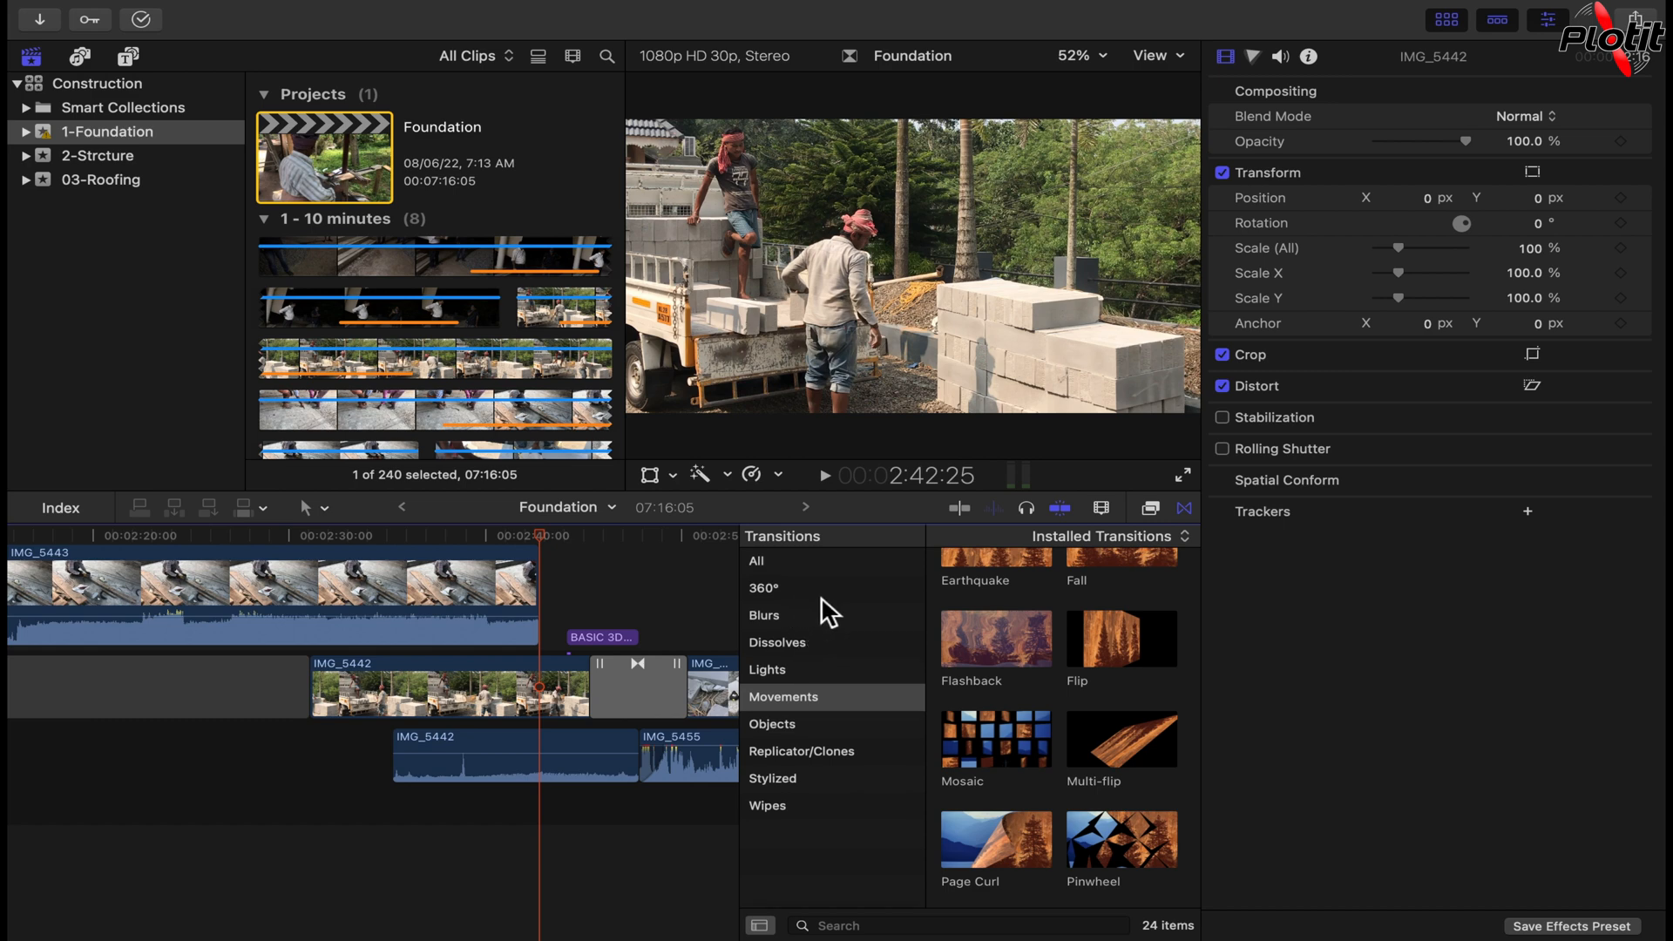
{"action": "scroll", "coordinate": [1017, 694], "scroll_direction": "down", "scroll_amount": 10}
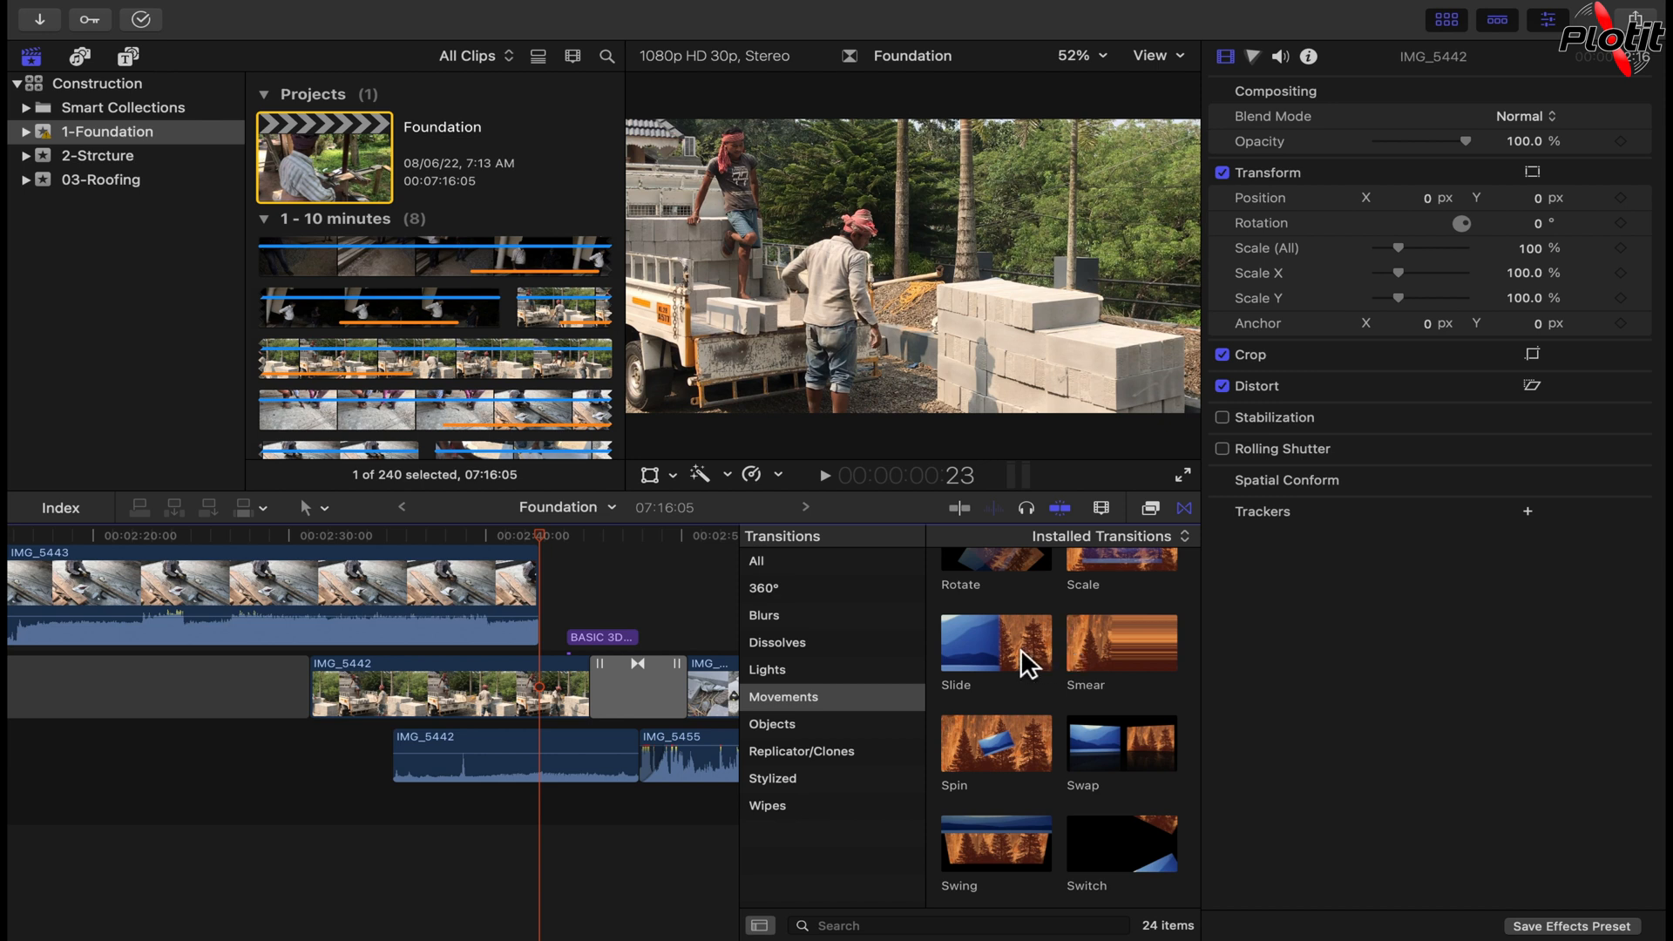
{"action": "left_click", "coordinate": [1021, 648]}
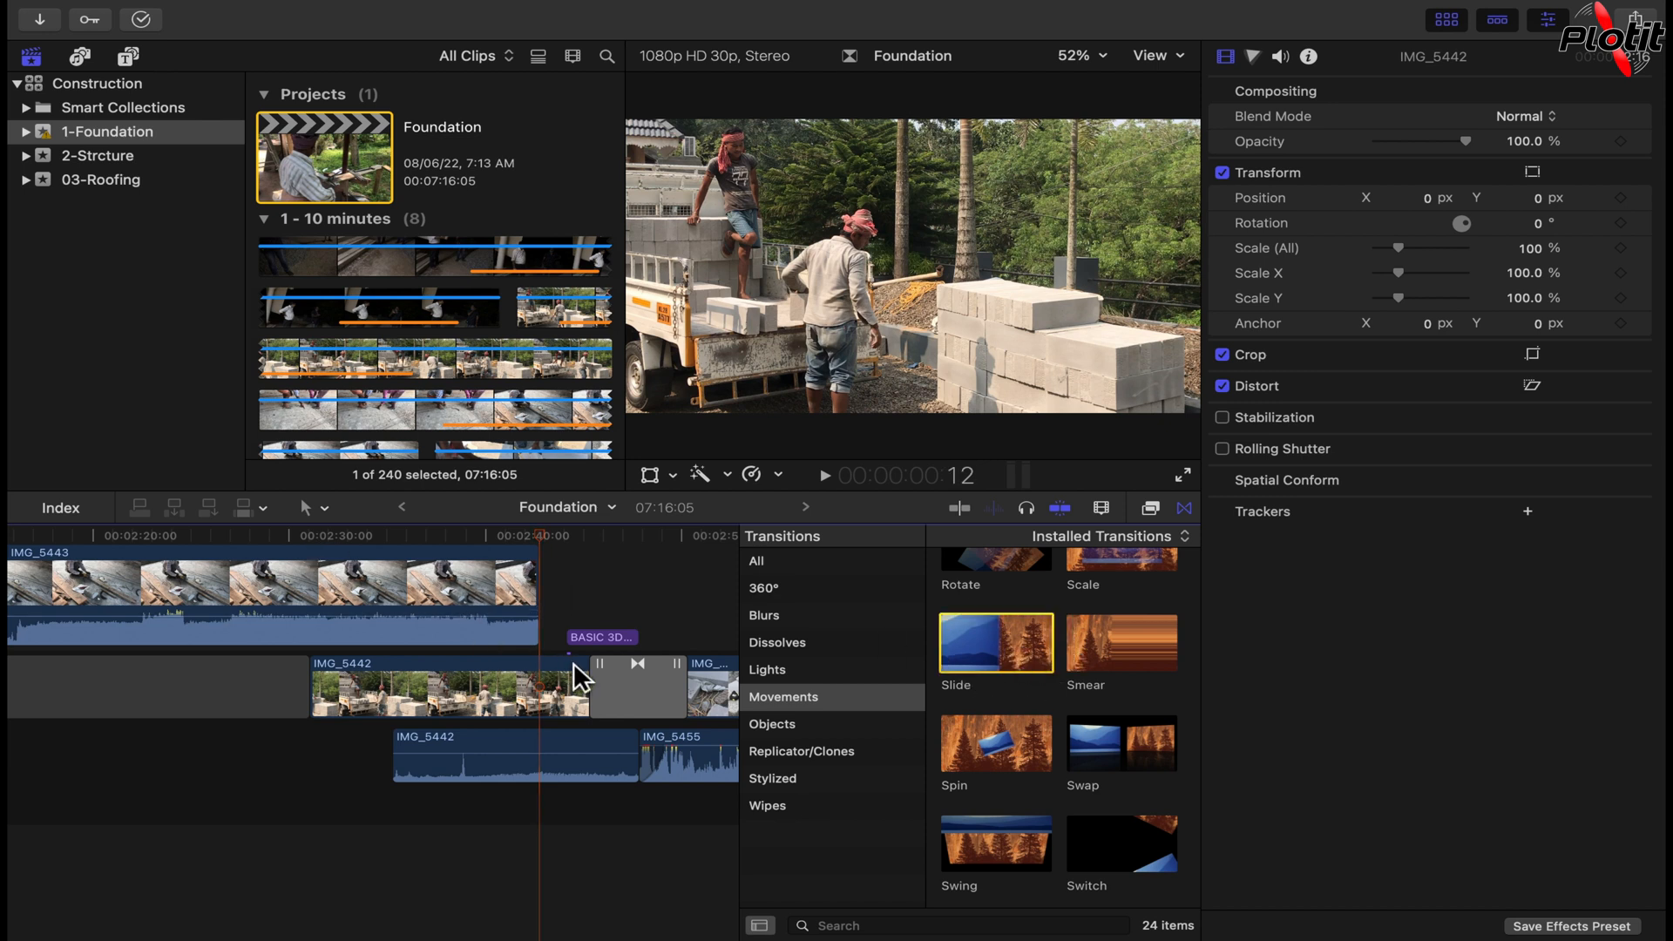
{"action": "left_click", "coordinate": [646, 693]}
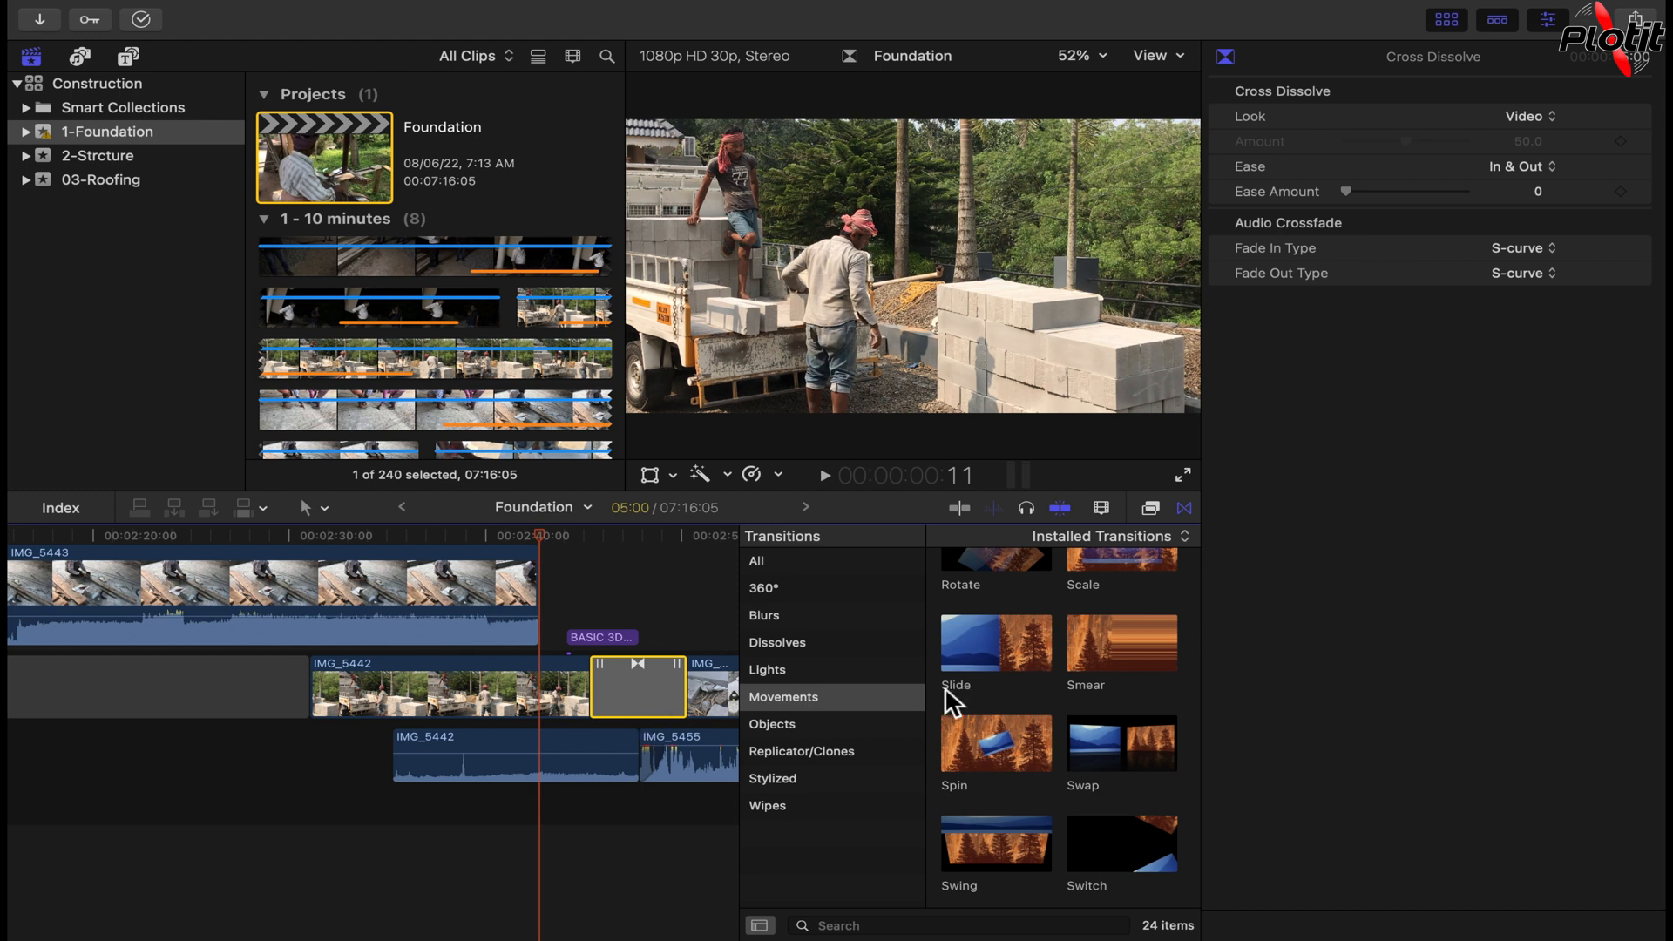
{"action": "double_click", "coordinate": [991, 661]}
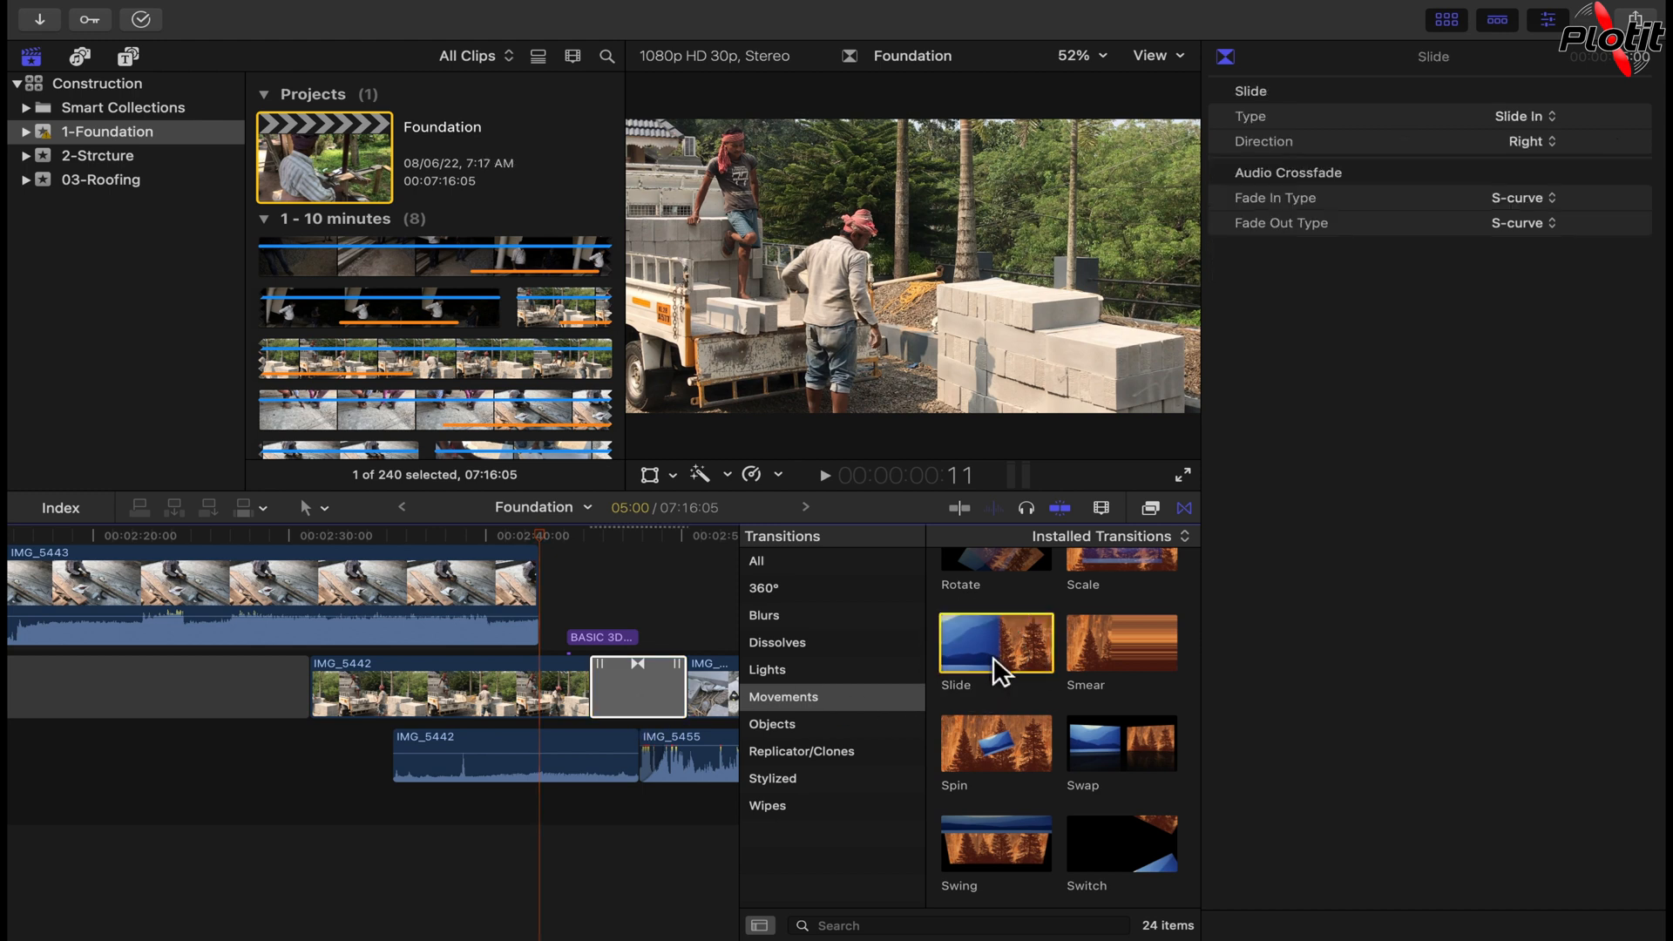
Step: Play the Slide transition between IMG_5442 and IMG_5455, starting shortly before it
{"action": "left_click", "coordinate": [588, 815]}
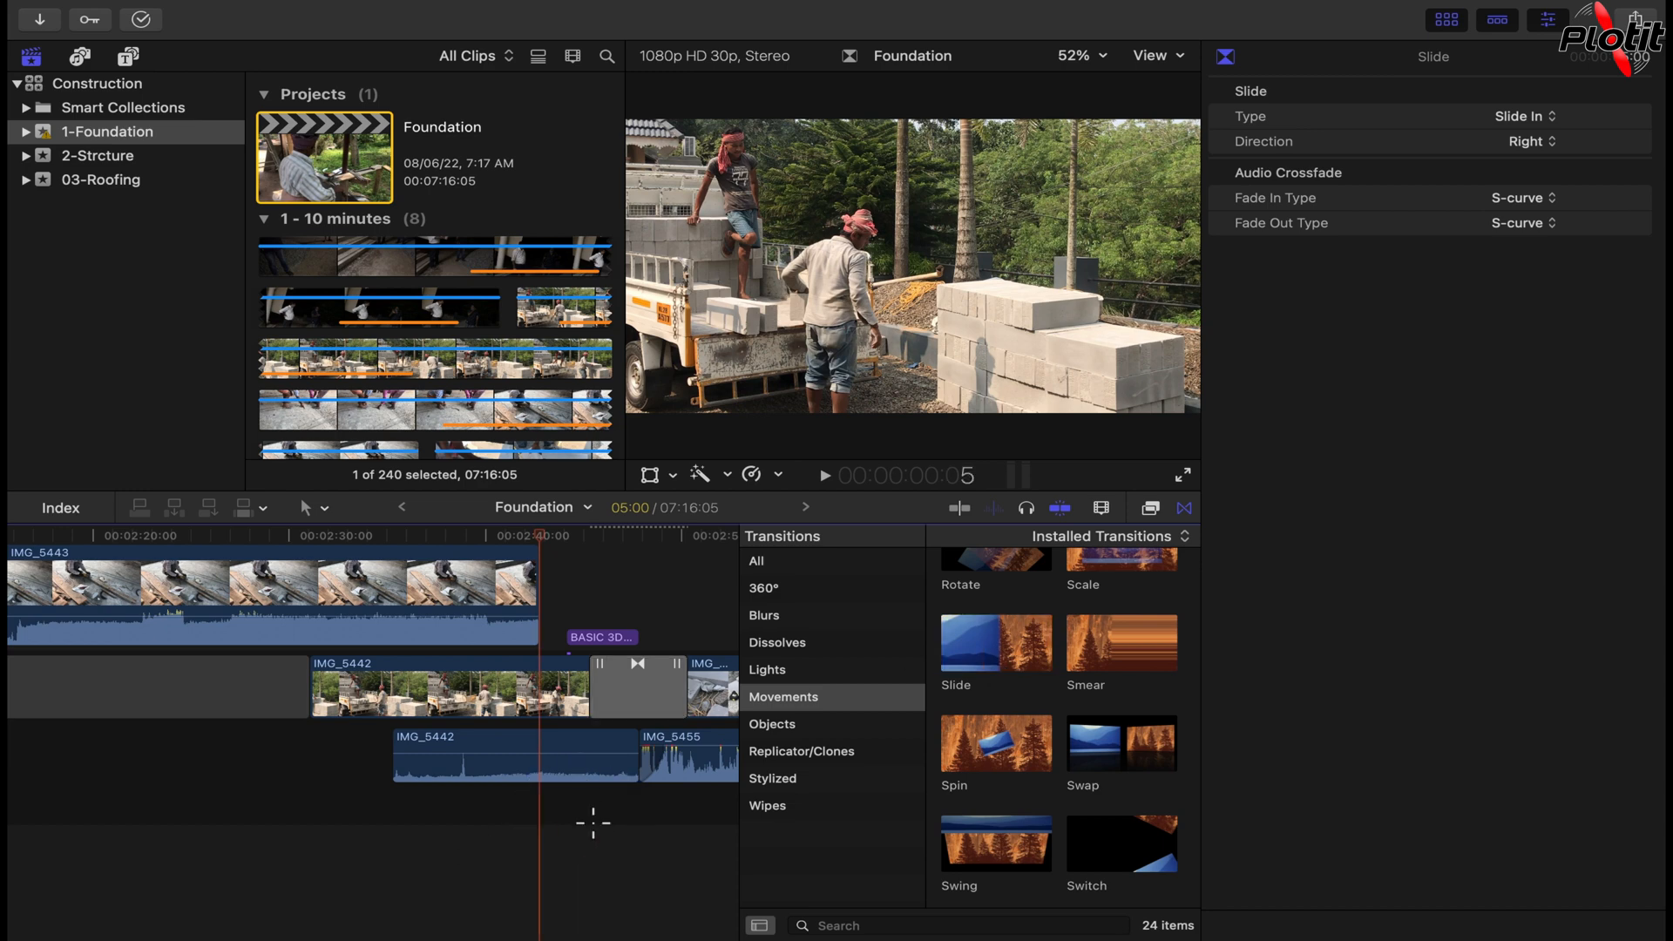
{"action": "key", "text": "super+4"}
{"action": "left_click", "coordinate": [540, 825]}
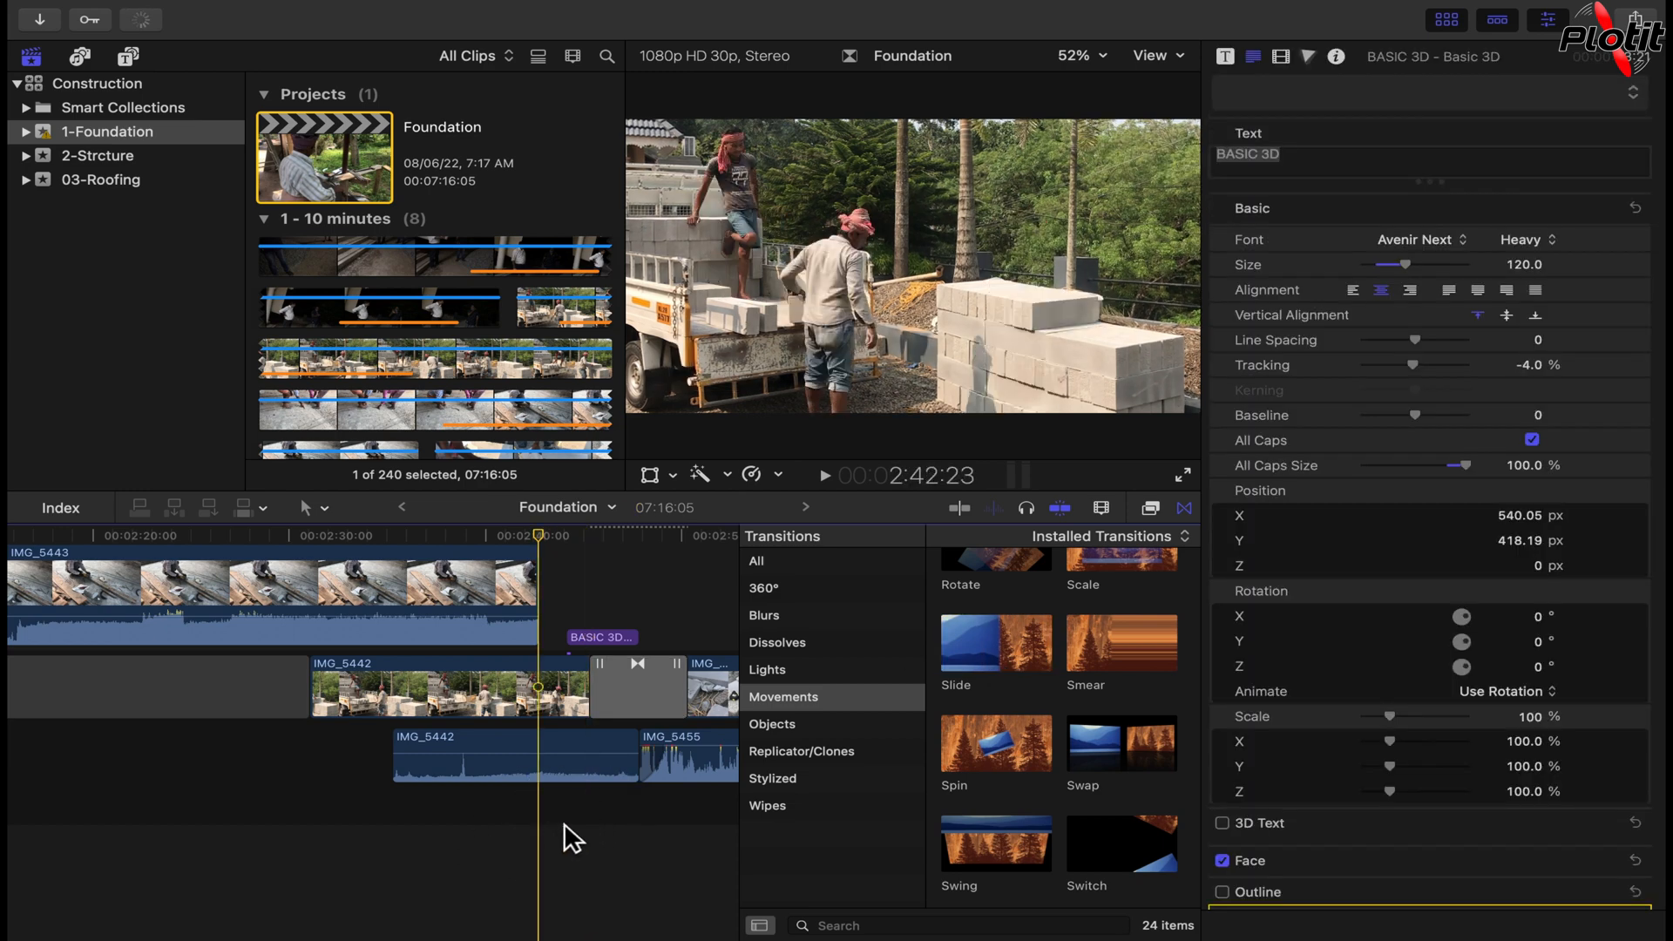
{"action": "key", "text": "space"}
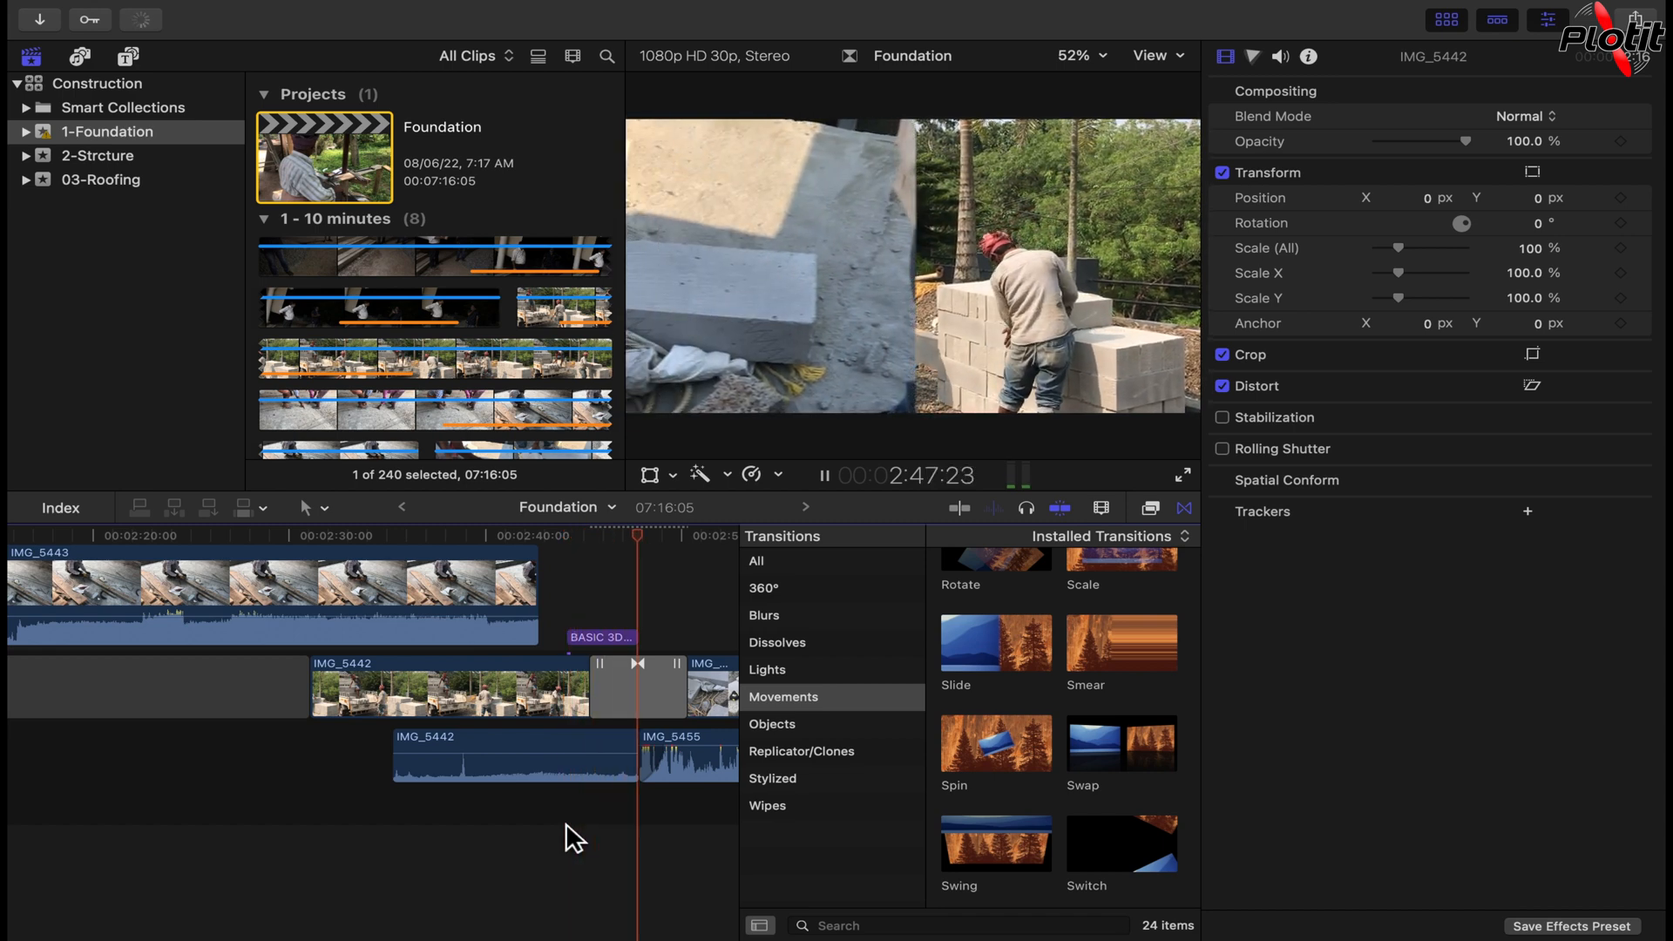
{"action": "key", "text": "space"}
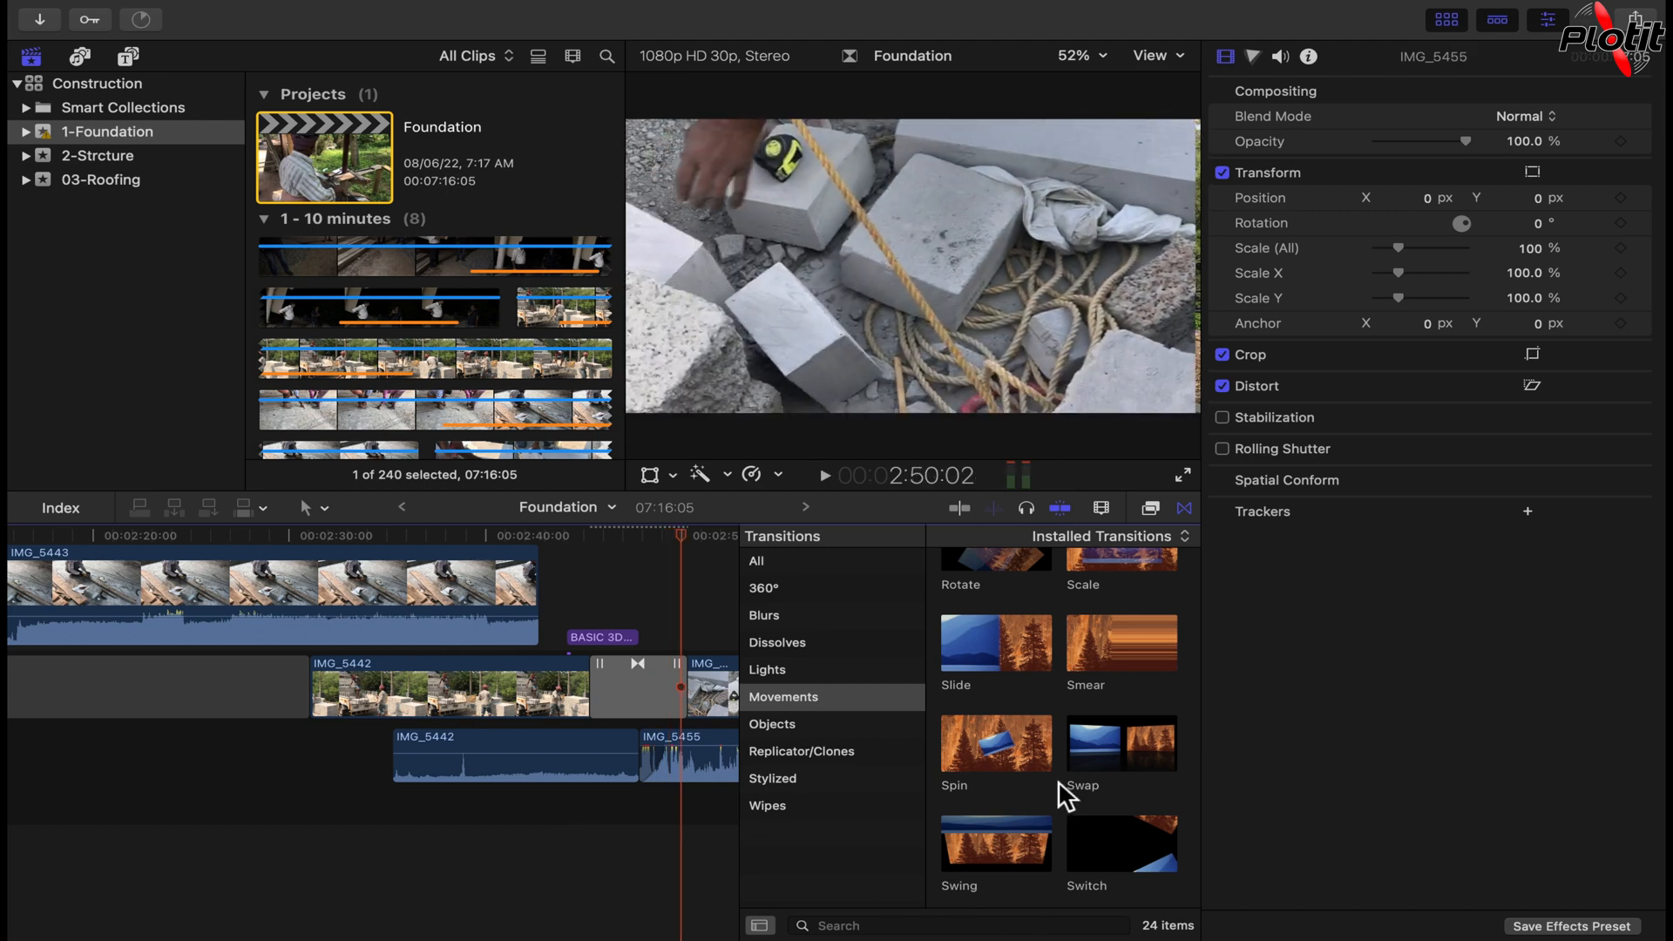
Step: Add the Bloom transition from the Lights category to the end of the connected clip IMG_5443
{"action": "scroll", "coordinate": [1049, 735], "scroll_direction": "up", "scroll_amount": 4}
{"action": "scroll", "coordinate": [1049, 736], "scroll_direction": "up", "scroll_amount": 5}
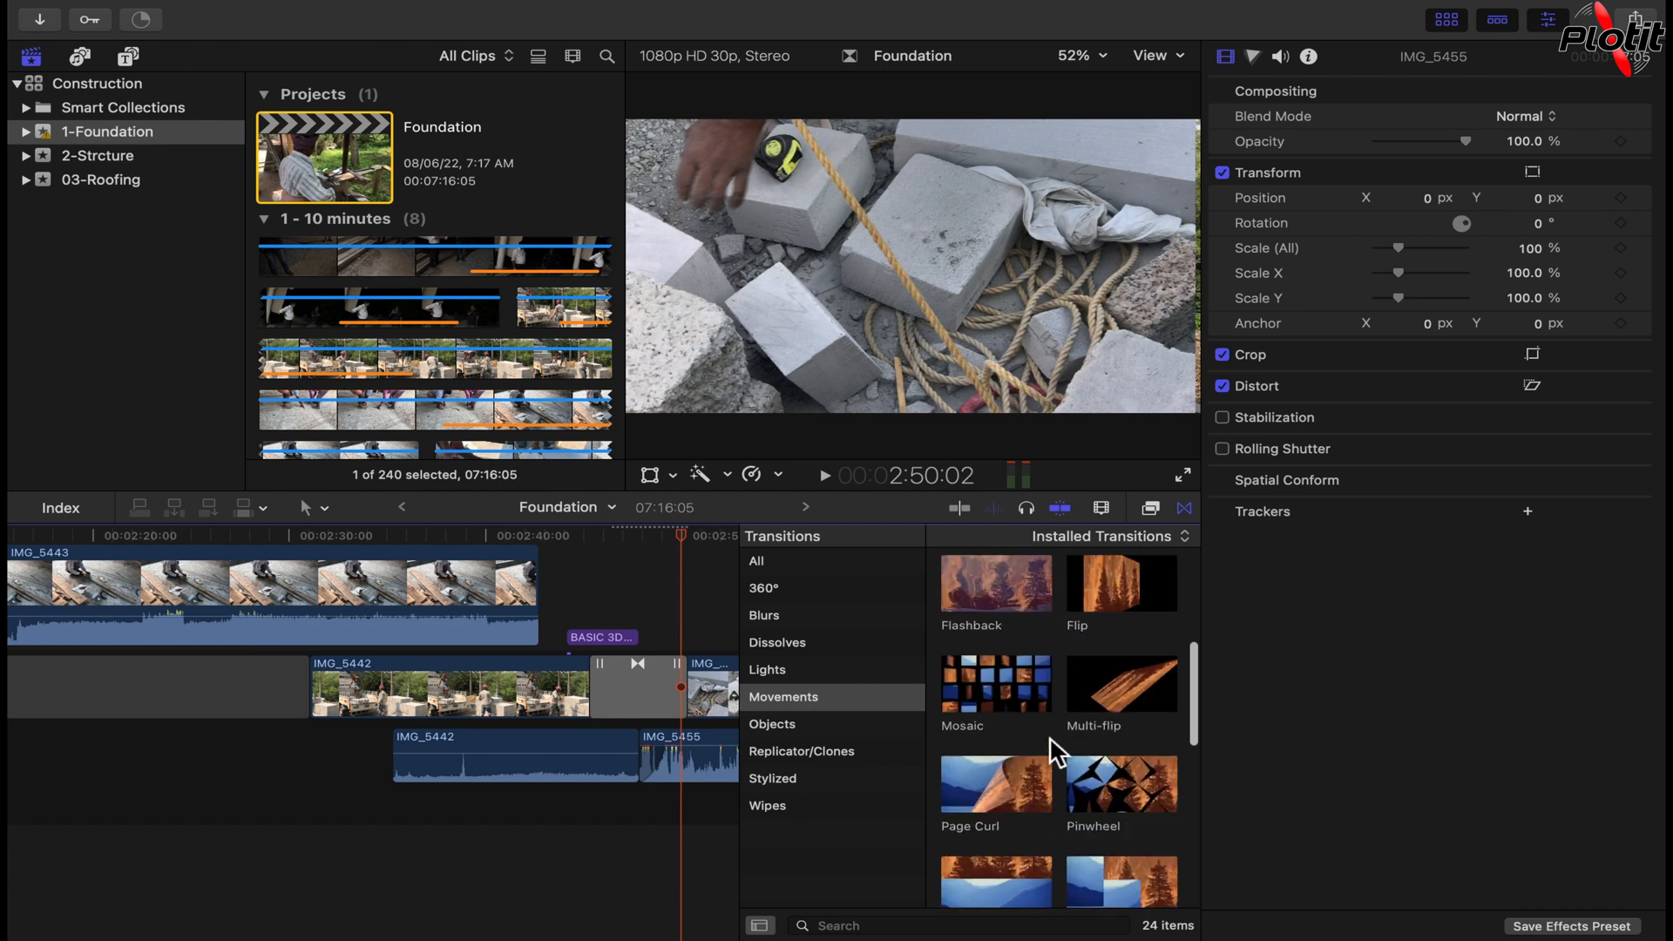
{"action": "left_click", "coordinate": [787, 678]}
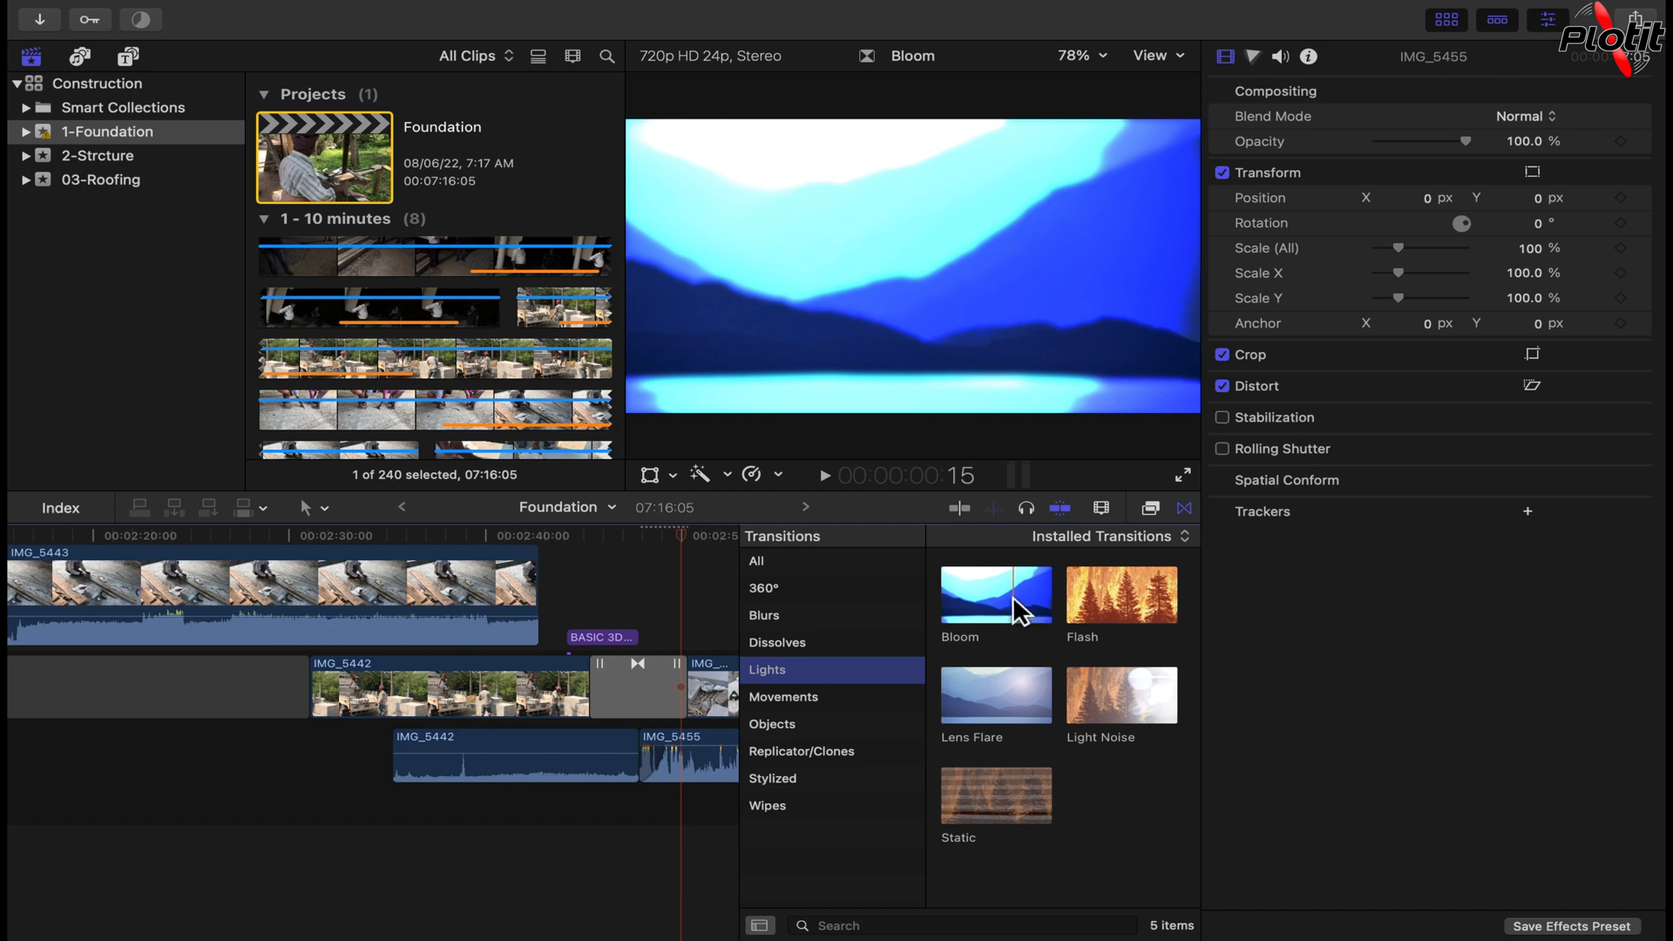
{"action": "left_click", "coordinate": [530, 592]}
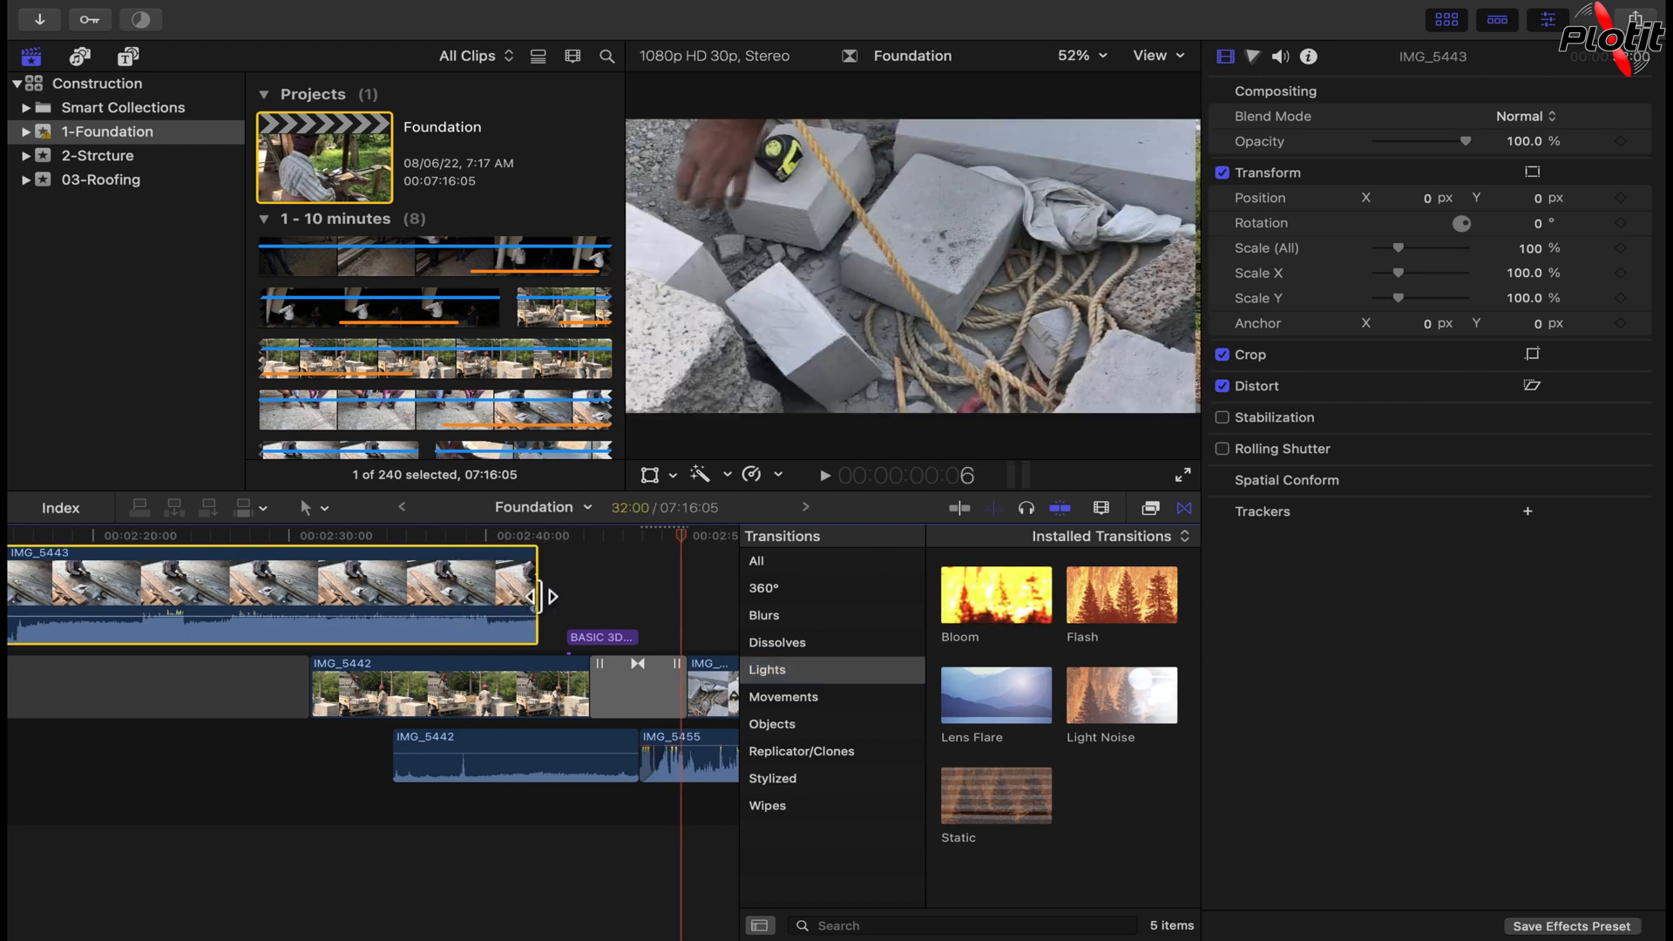
{"action": "left_click", "coordinate": [543, 597]}
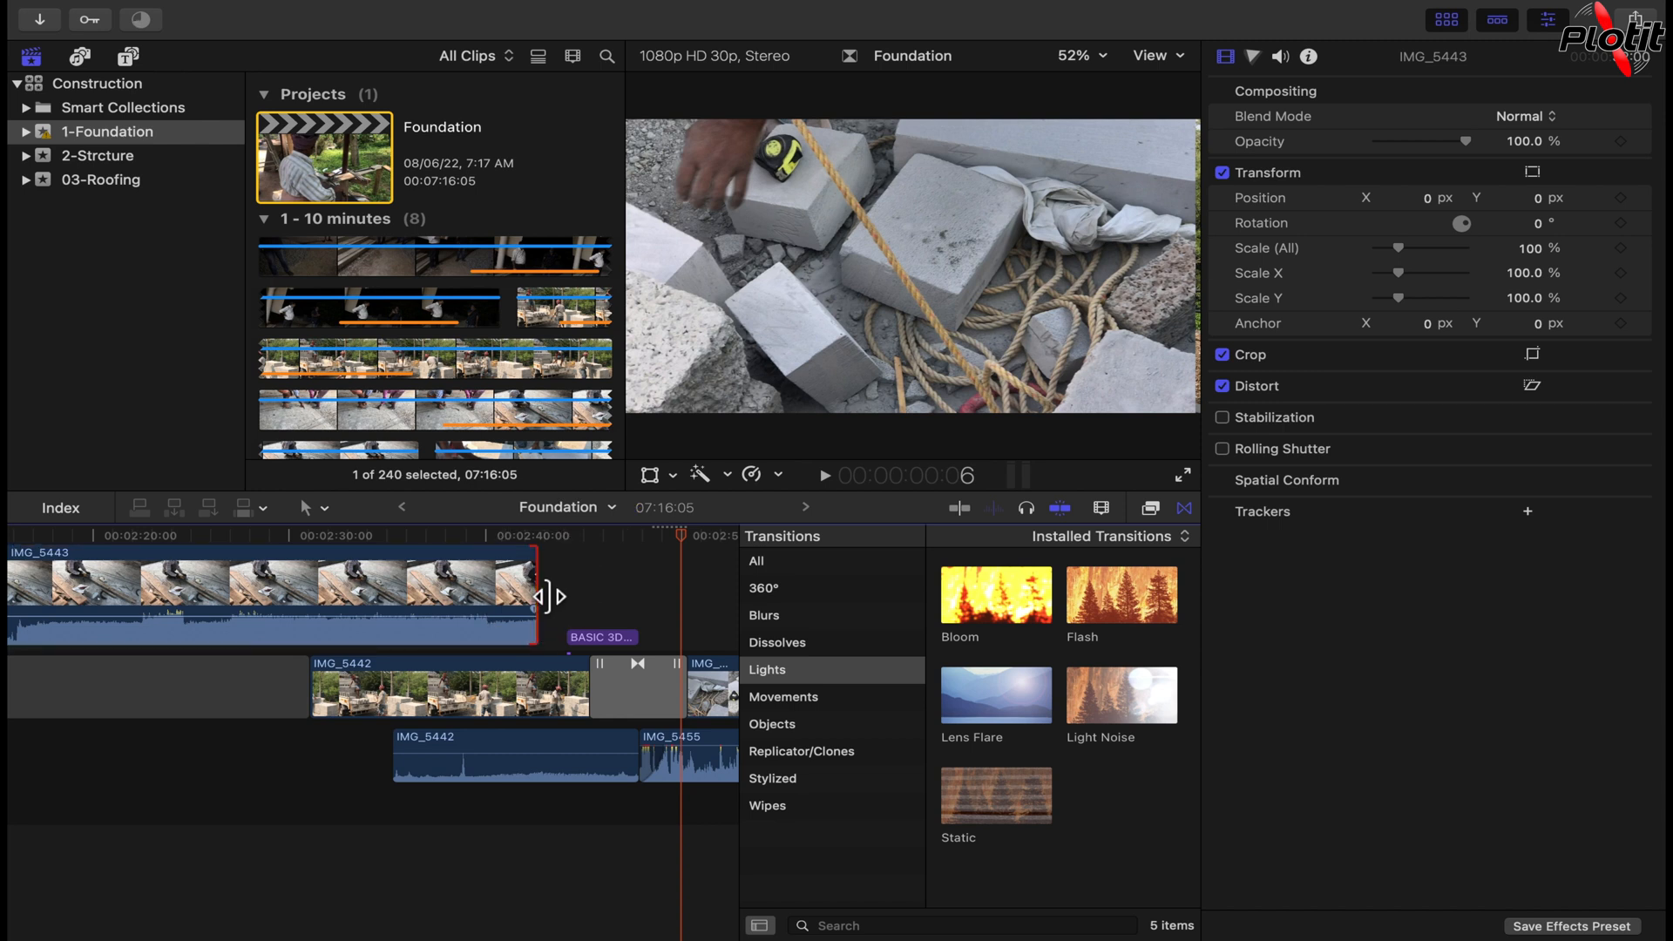
{"action": "double_click", "coordinate": [1014, 589]}
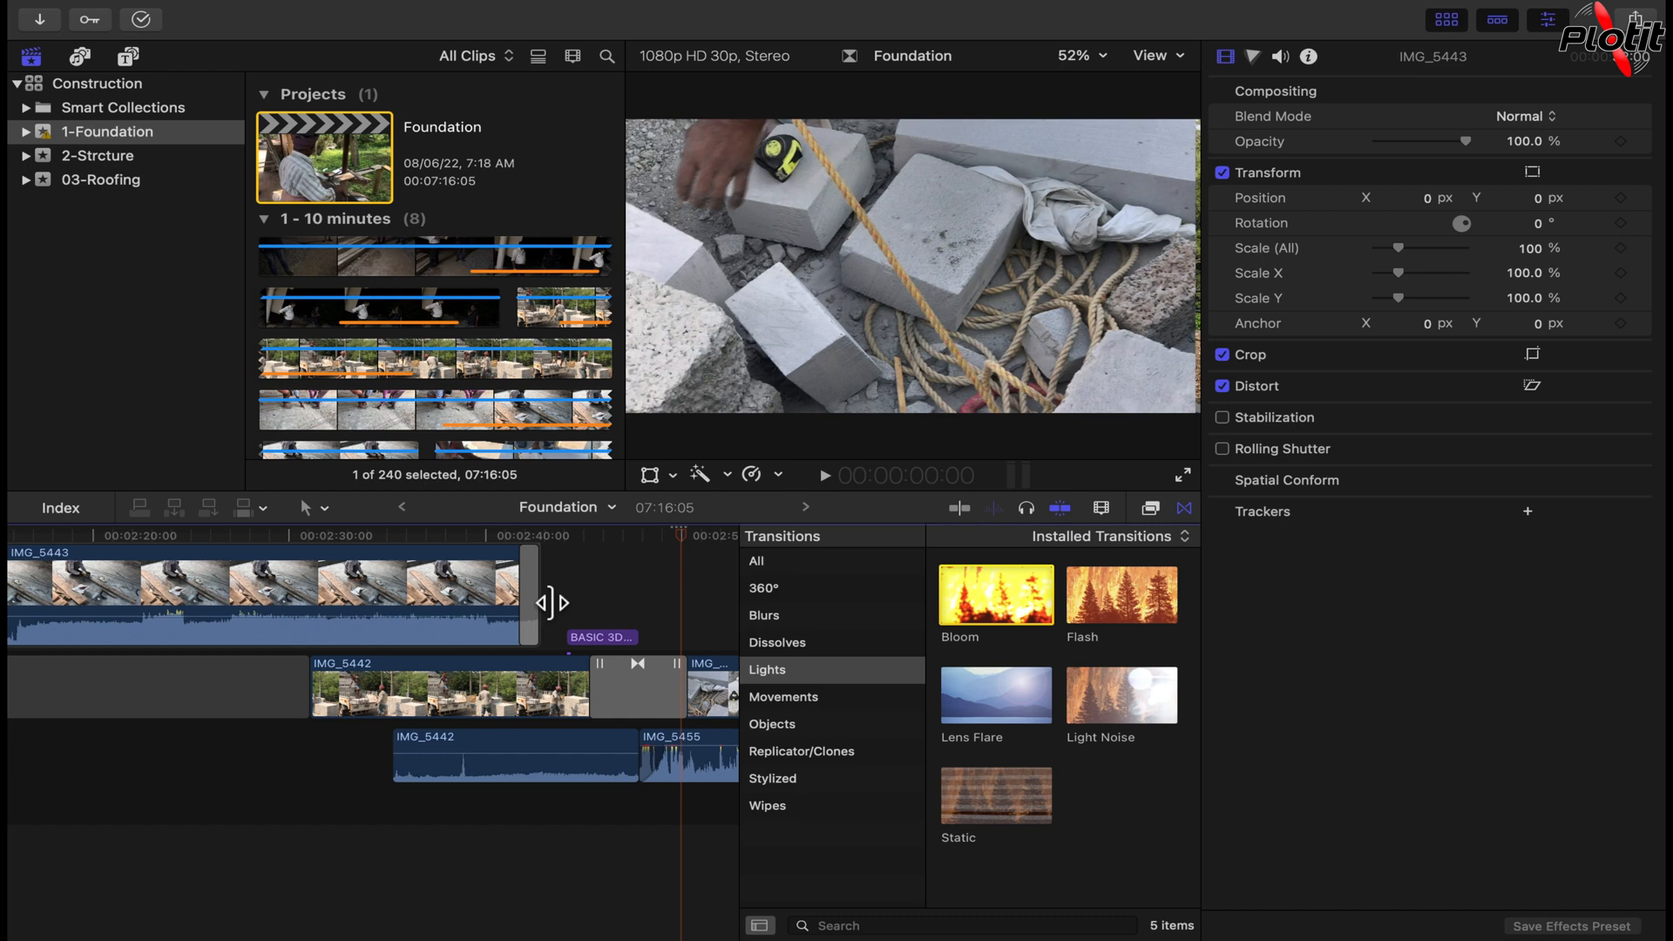
Step: Play the Bloom transition at the end of IMG_5443
{"action": "left_click", "coordinate": [525, 809]}
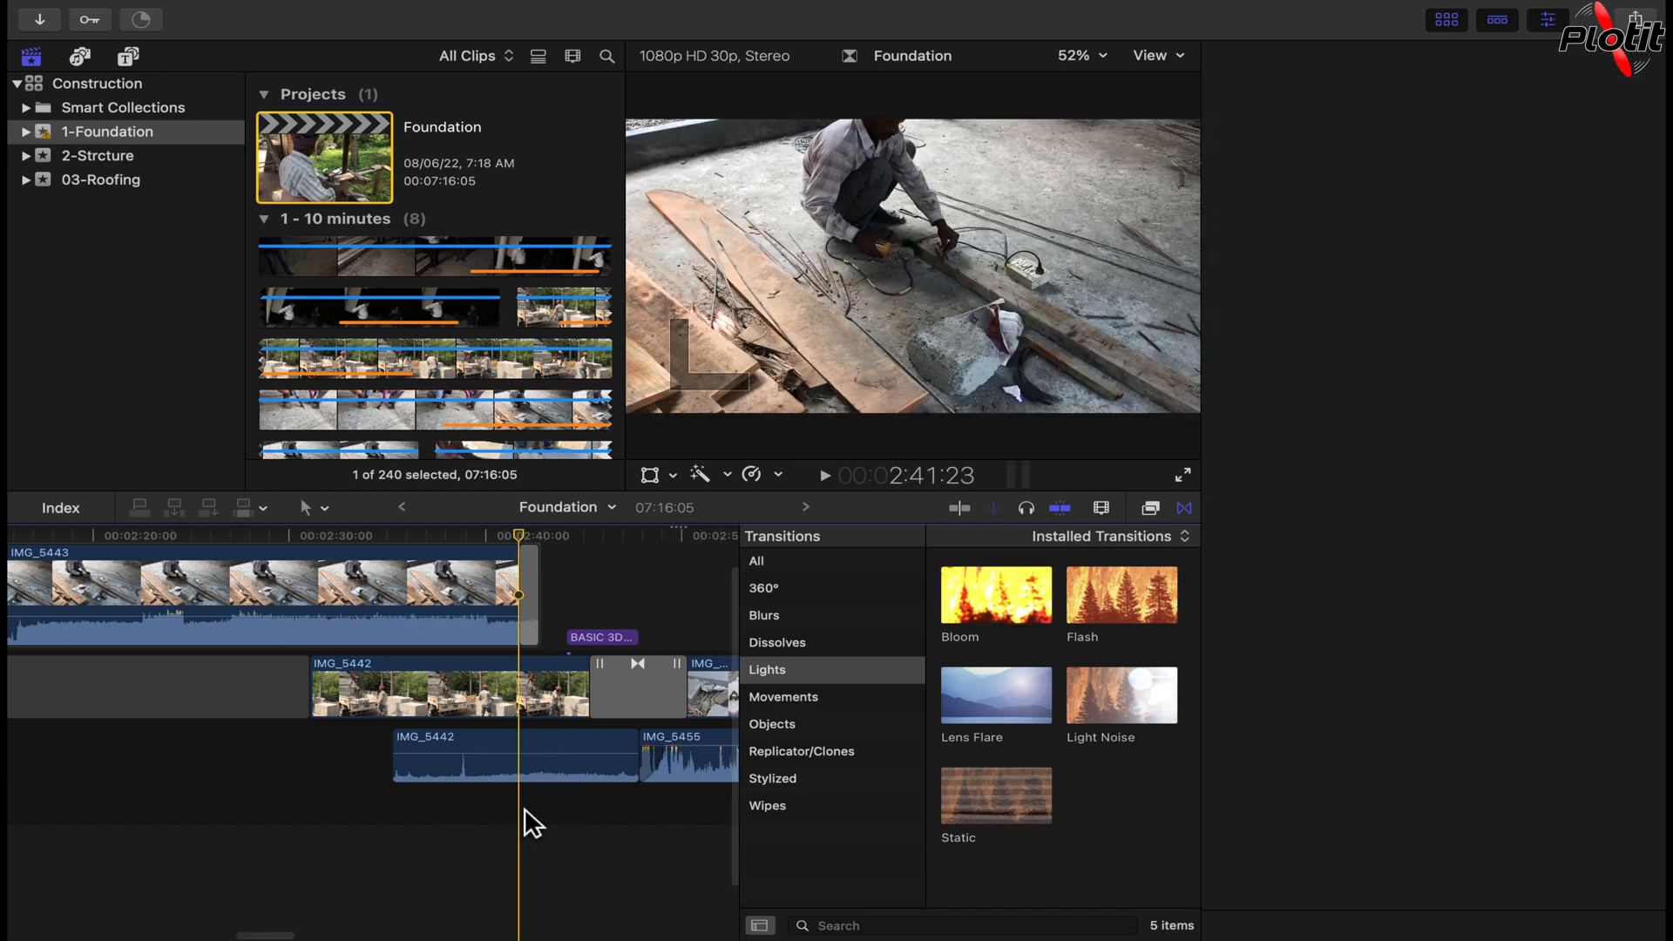
{"action": "key", "text": "space"}
{"action": "key", "text": "space"}
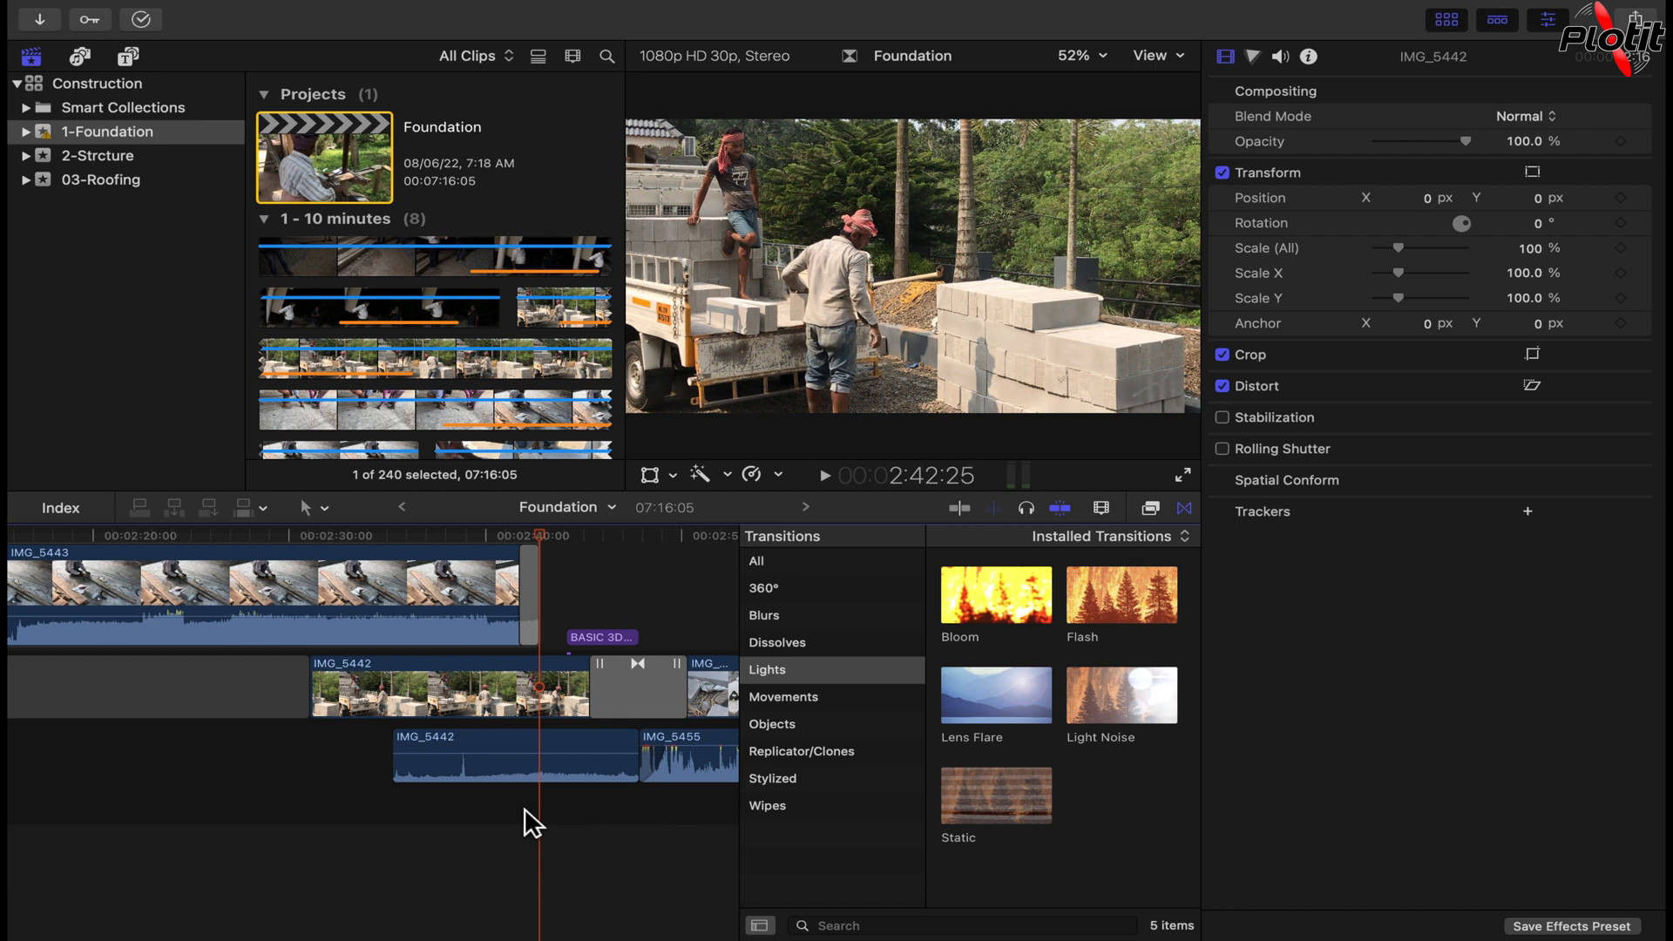
Step: Make Bloom the default transition
{"action": "scroll", "coordinate": [824, 625], "scroll_direction": "down", "scroll_amount": 1}
{"action": "scroll", "coordinate": [824, 625], "scroll_direction": "up", "scroll_amount": 1}
{"action": "right_click", "coordinate": [1024, 609]}
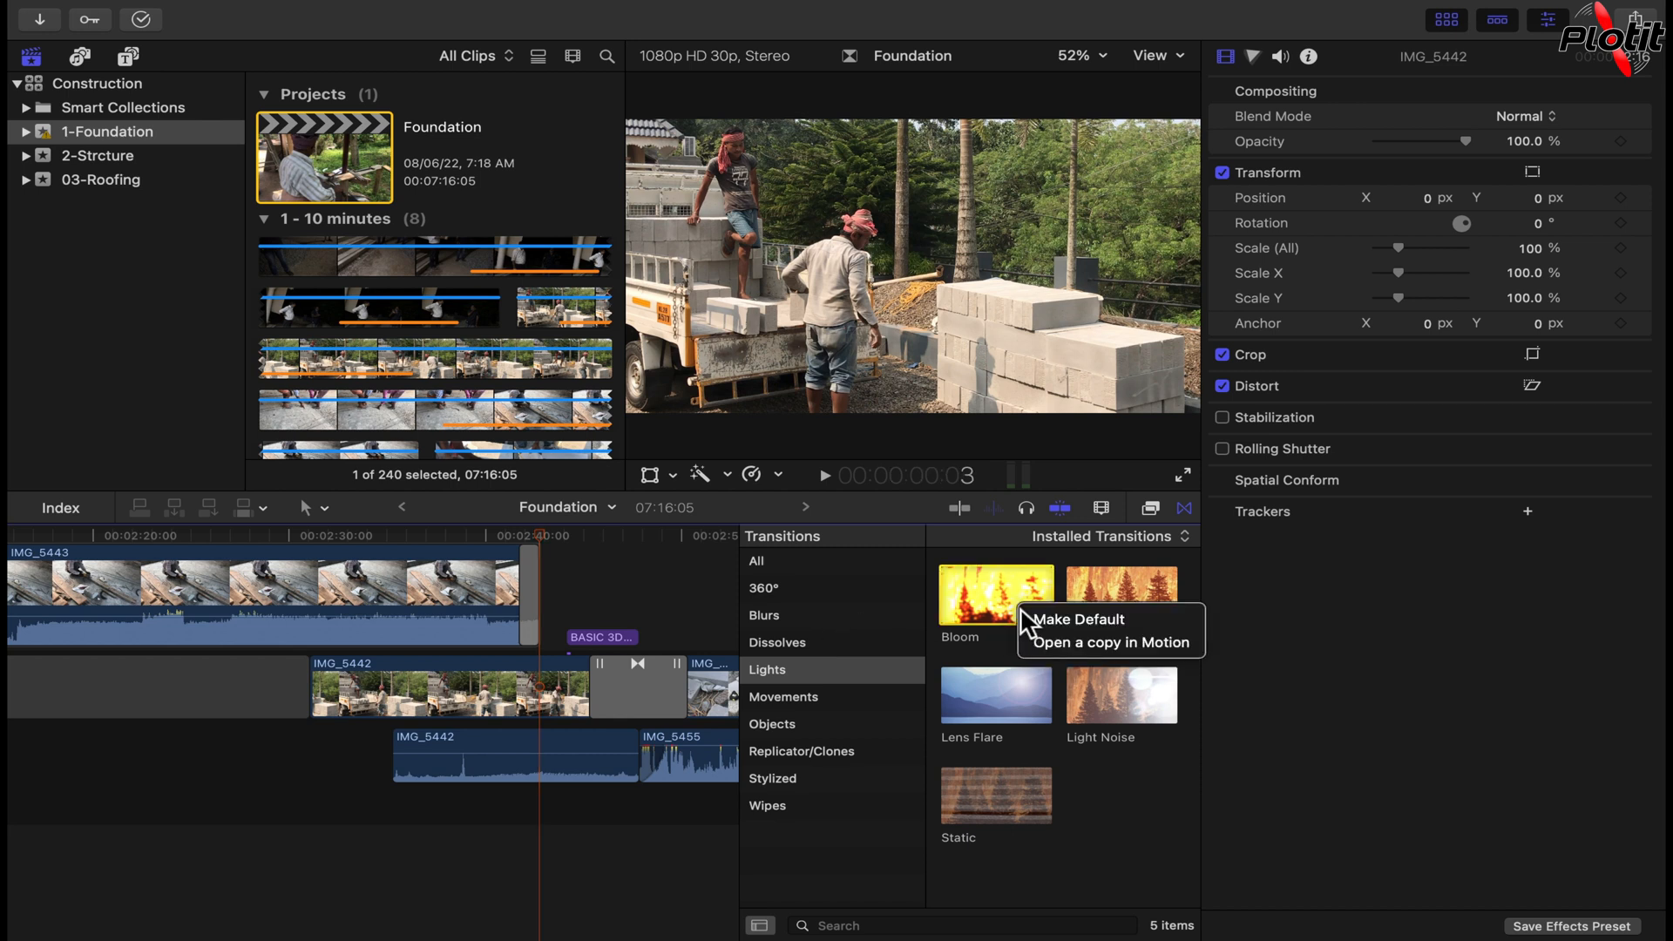
{"action": "left_click", "coordinate": [1162, 624]}
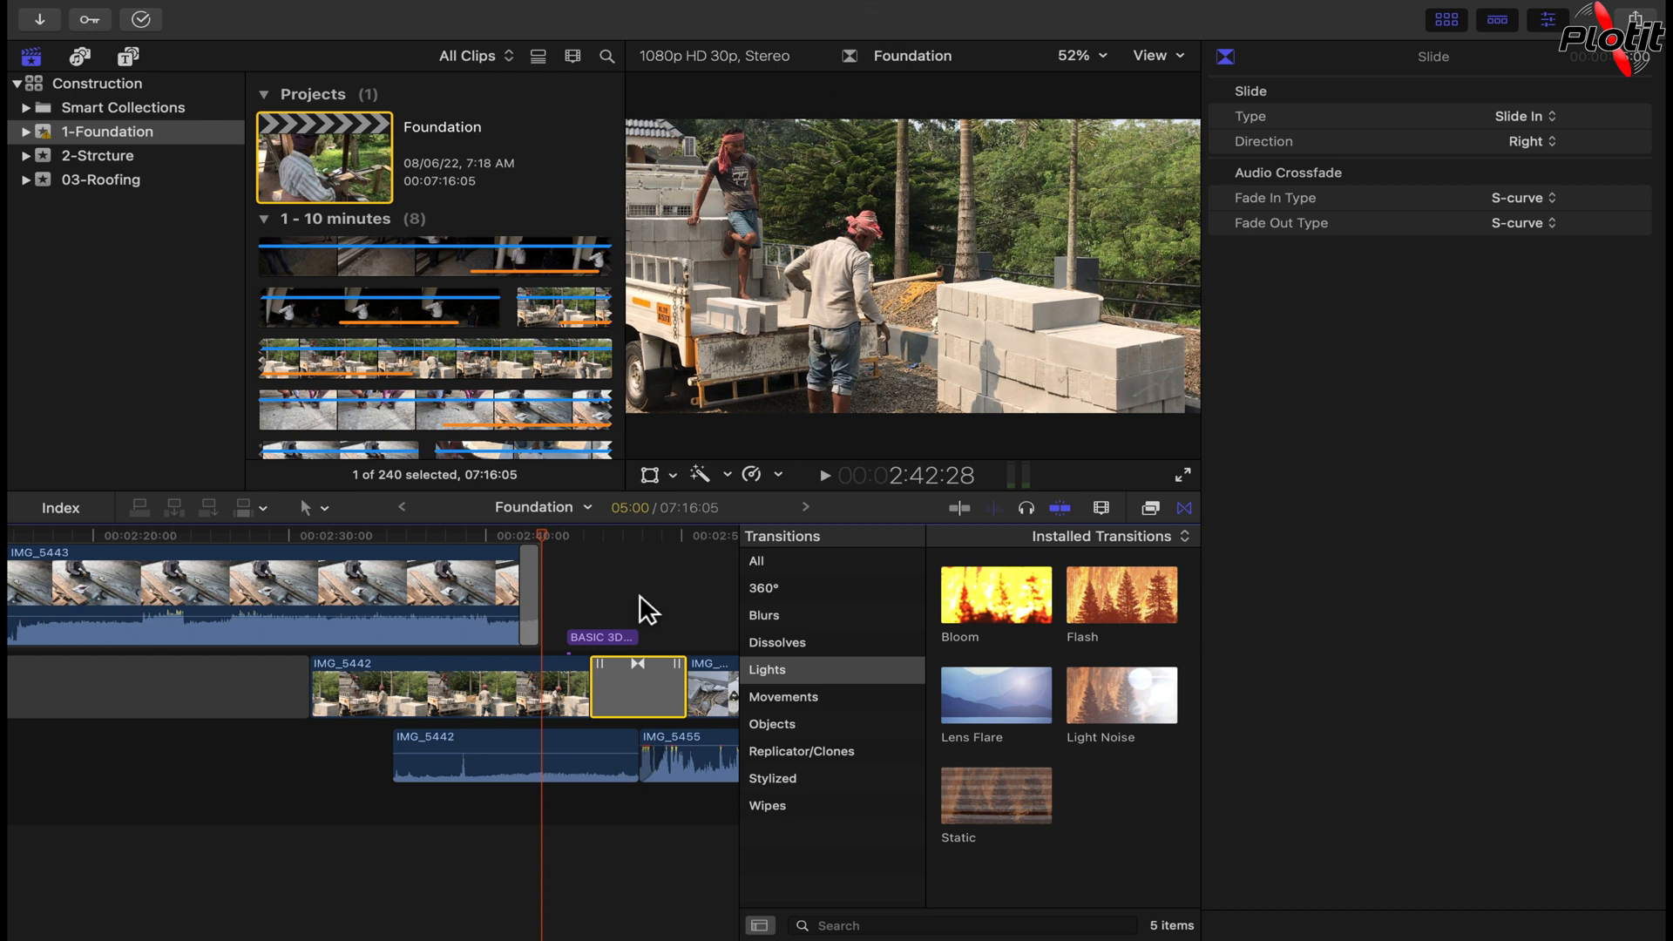
Step: Inspect the adjustable settings of the Slide transition and of the Bloom transition at the end of IMG_5443
{"action": "left_click", "coordinate": [651, 699]}
{"action": "left_click", "coordinate": [590, 598]}
{"action": "left_click", "coordinate": [546, 595]}
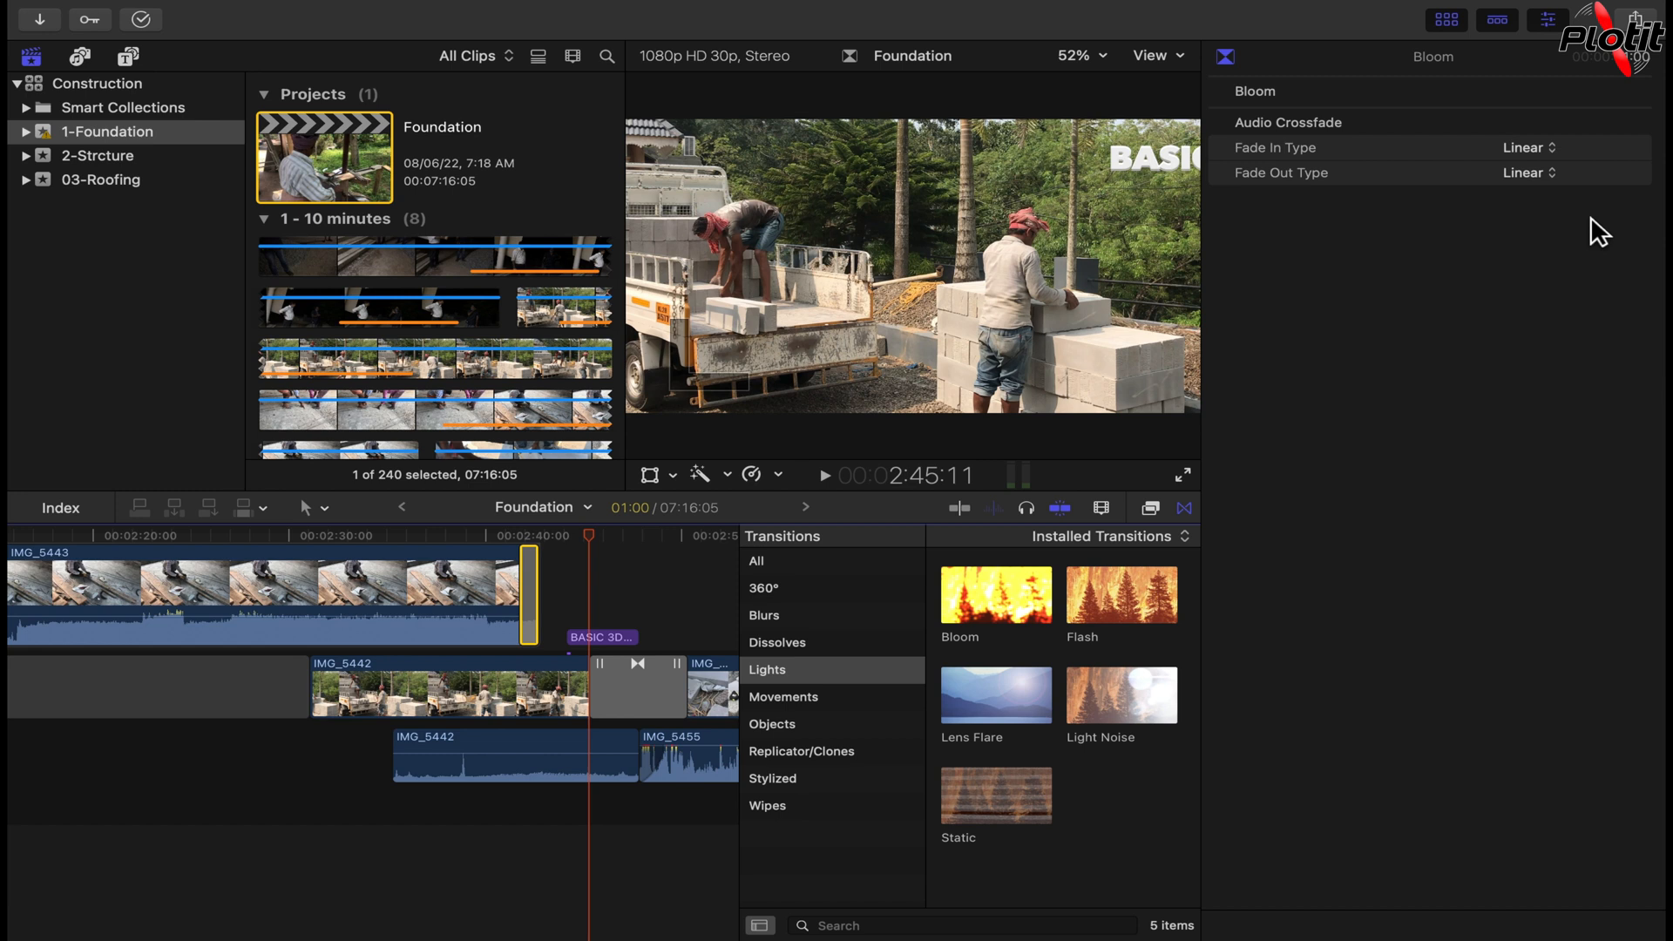
Step: Set the type of the Slide transition between IMG_5442 and IMG_5455 to Slide Out
{"action": "left_click", "coordinate": [656, 687]}
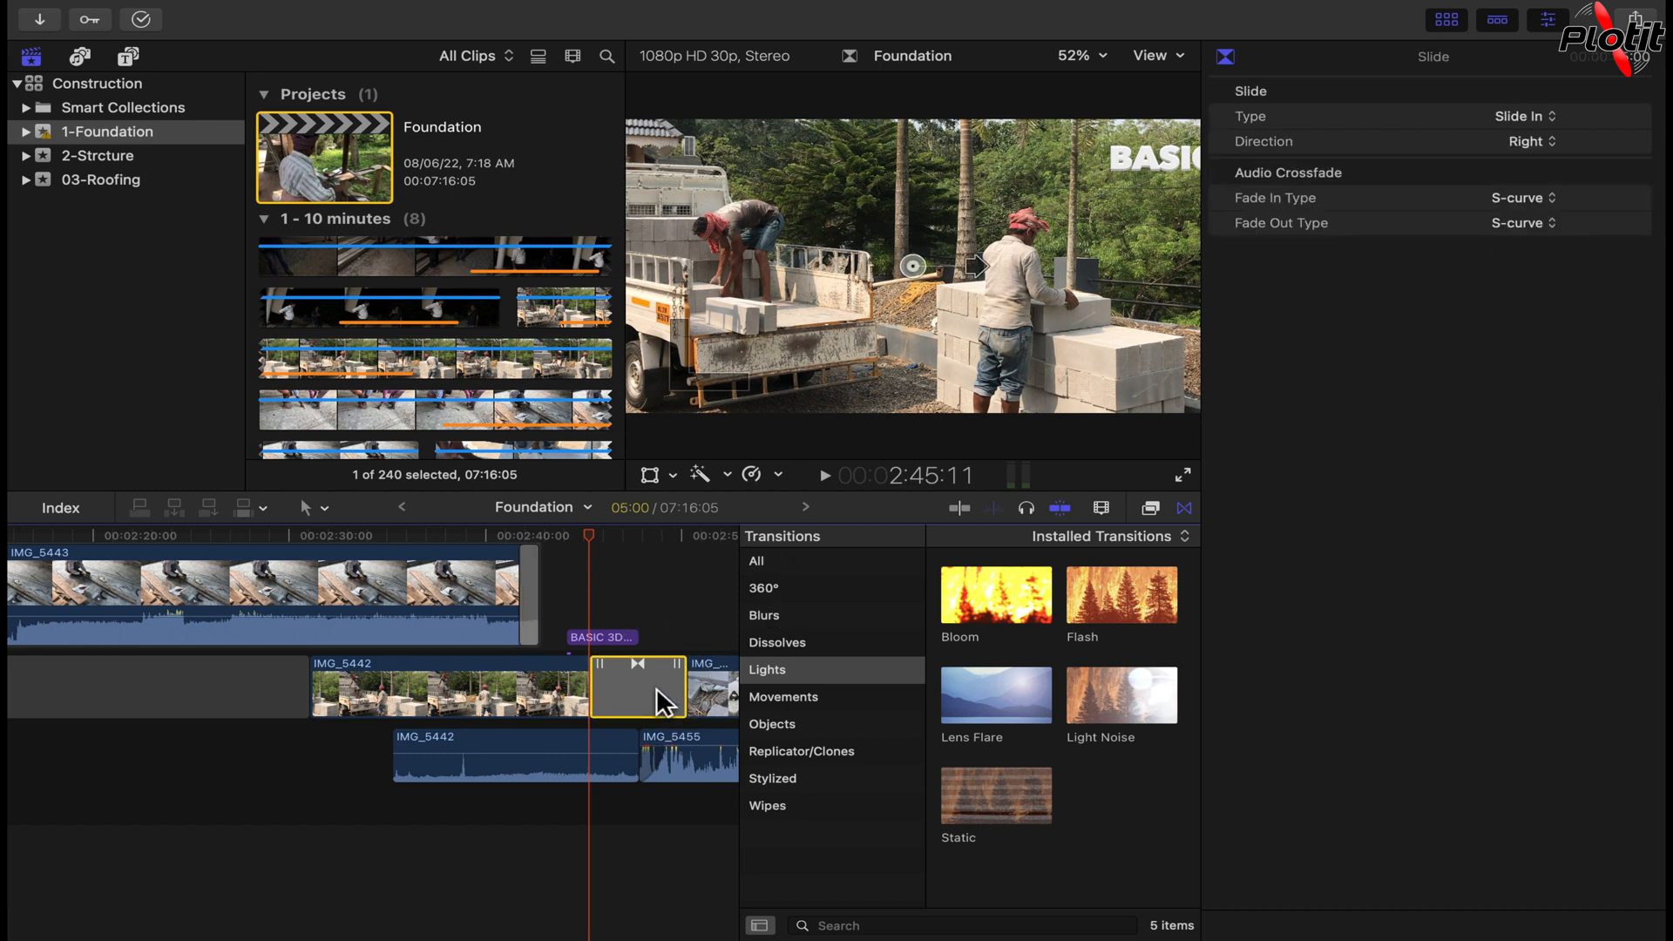
{"action": "left_click", "coordinate": [1538, 116]}
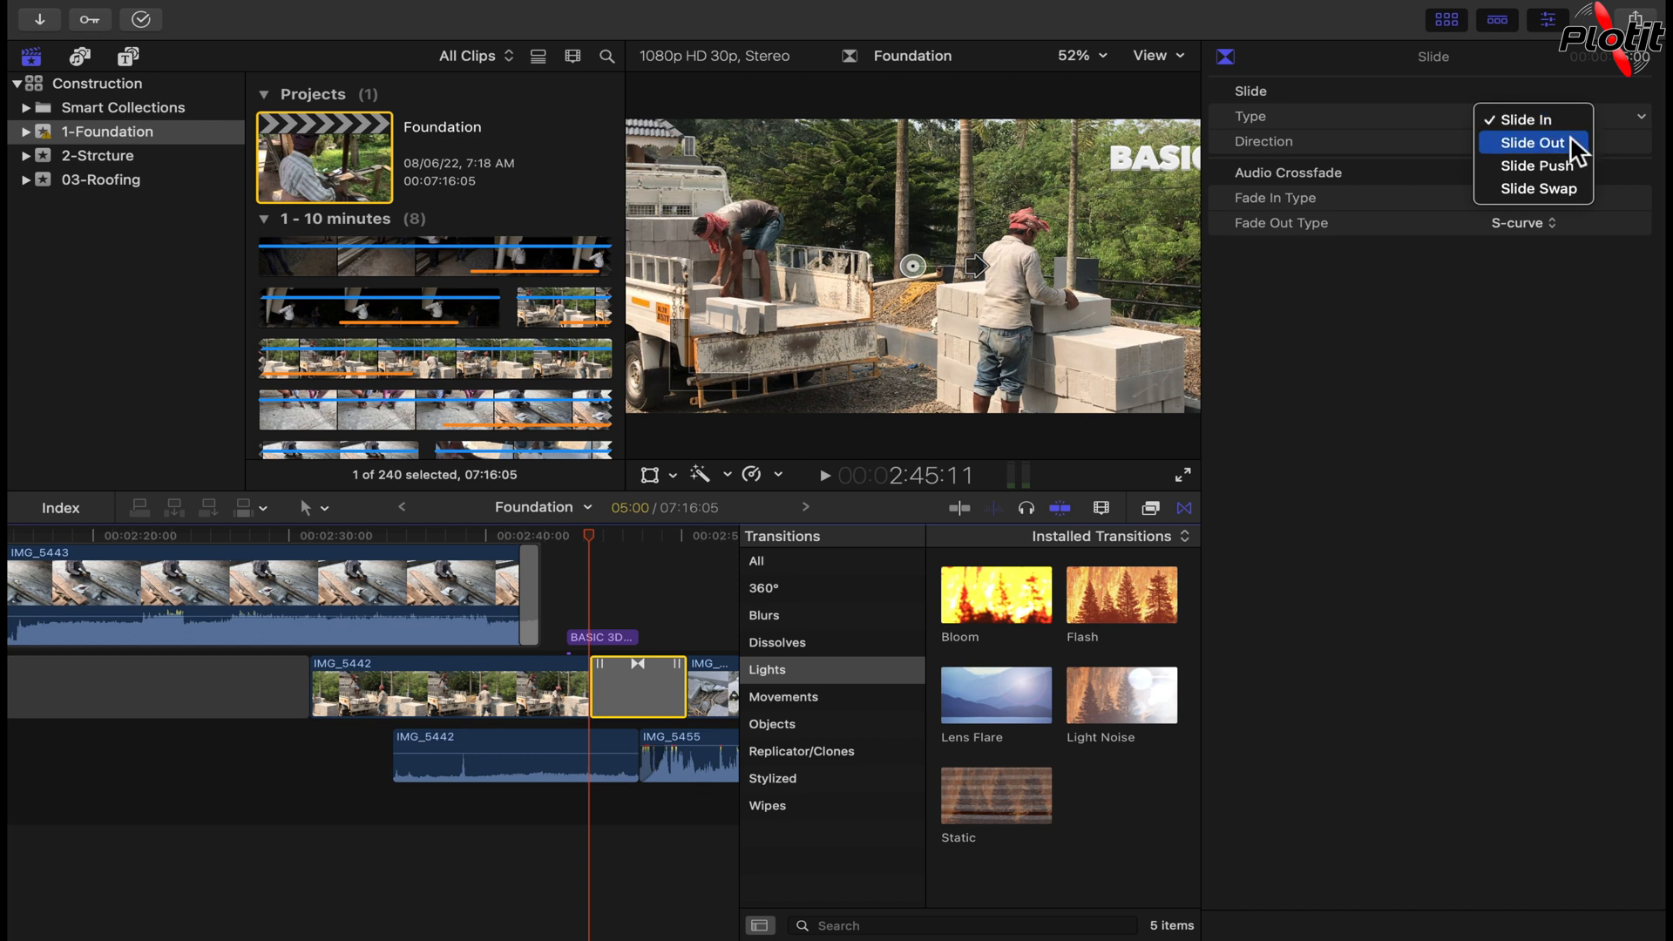
{"action": "left_click", "coordinate": [1571, 140]}
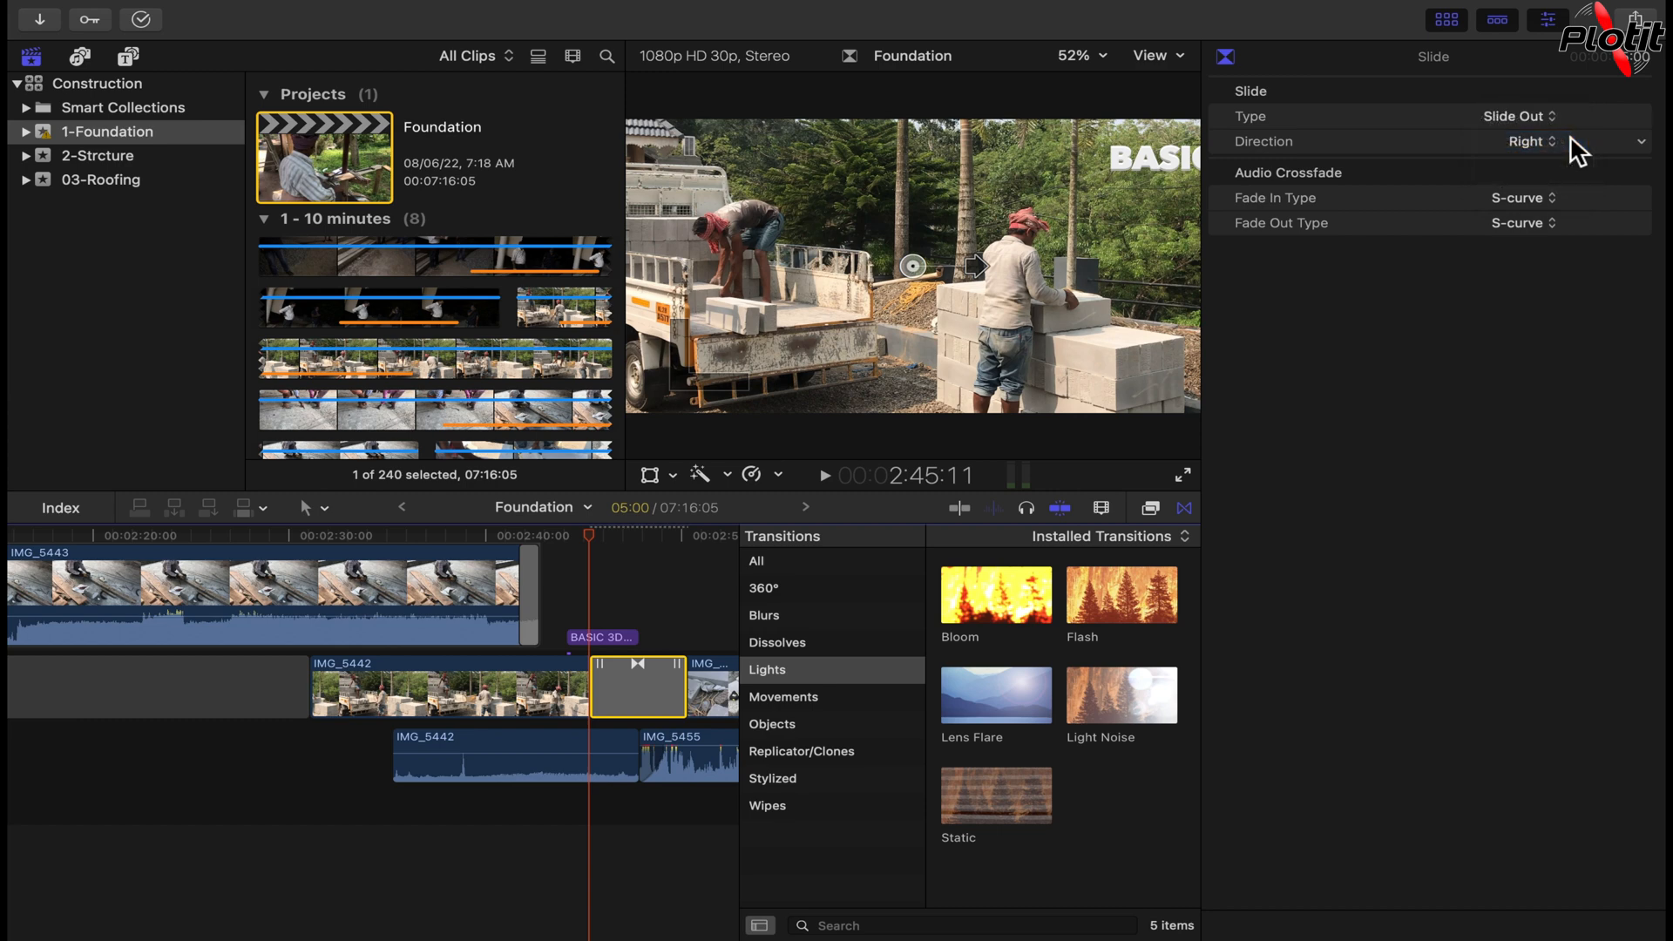
Step: Play the Slide Out transition between IMG_5442 and IMG_5455 to review its motion
{"action": "left_click", "coordinate": [571, 830]}
{"action": "key", "text": "space"}
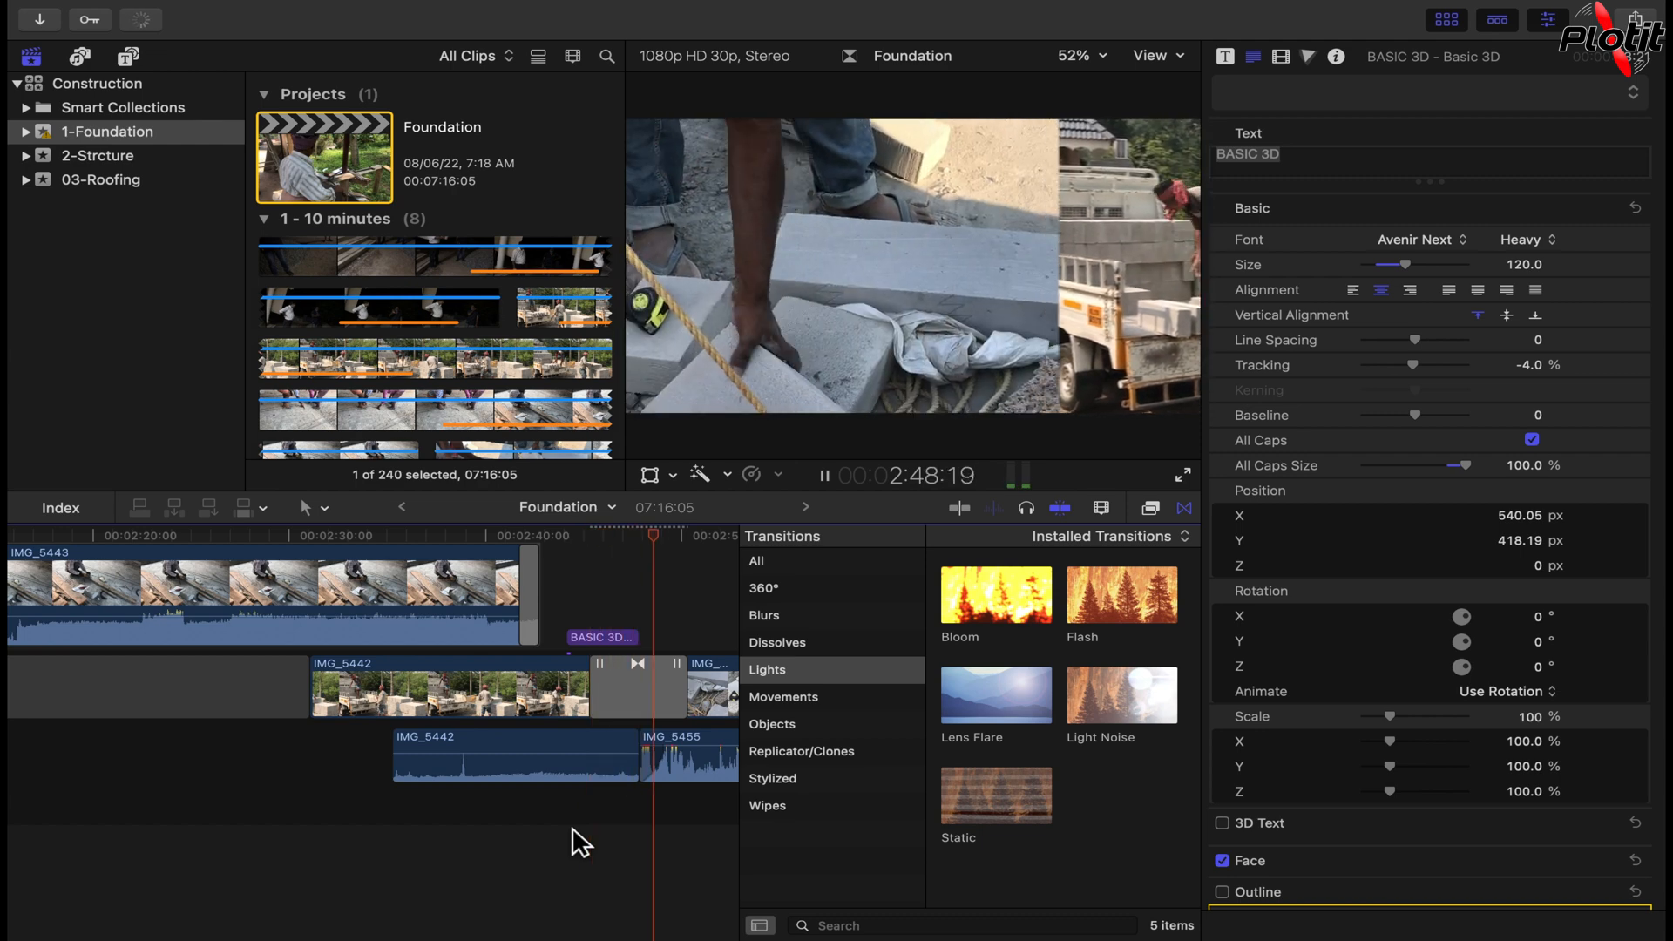
{"action": "key", "text": "space"}
Step: Set the direction of the Slide transition between IMG_5442 and IMG_5455 to Left
{"action": "left_click", "coordinate": [638, 688]}
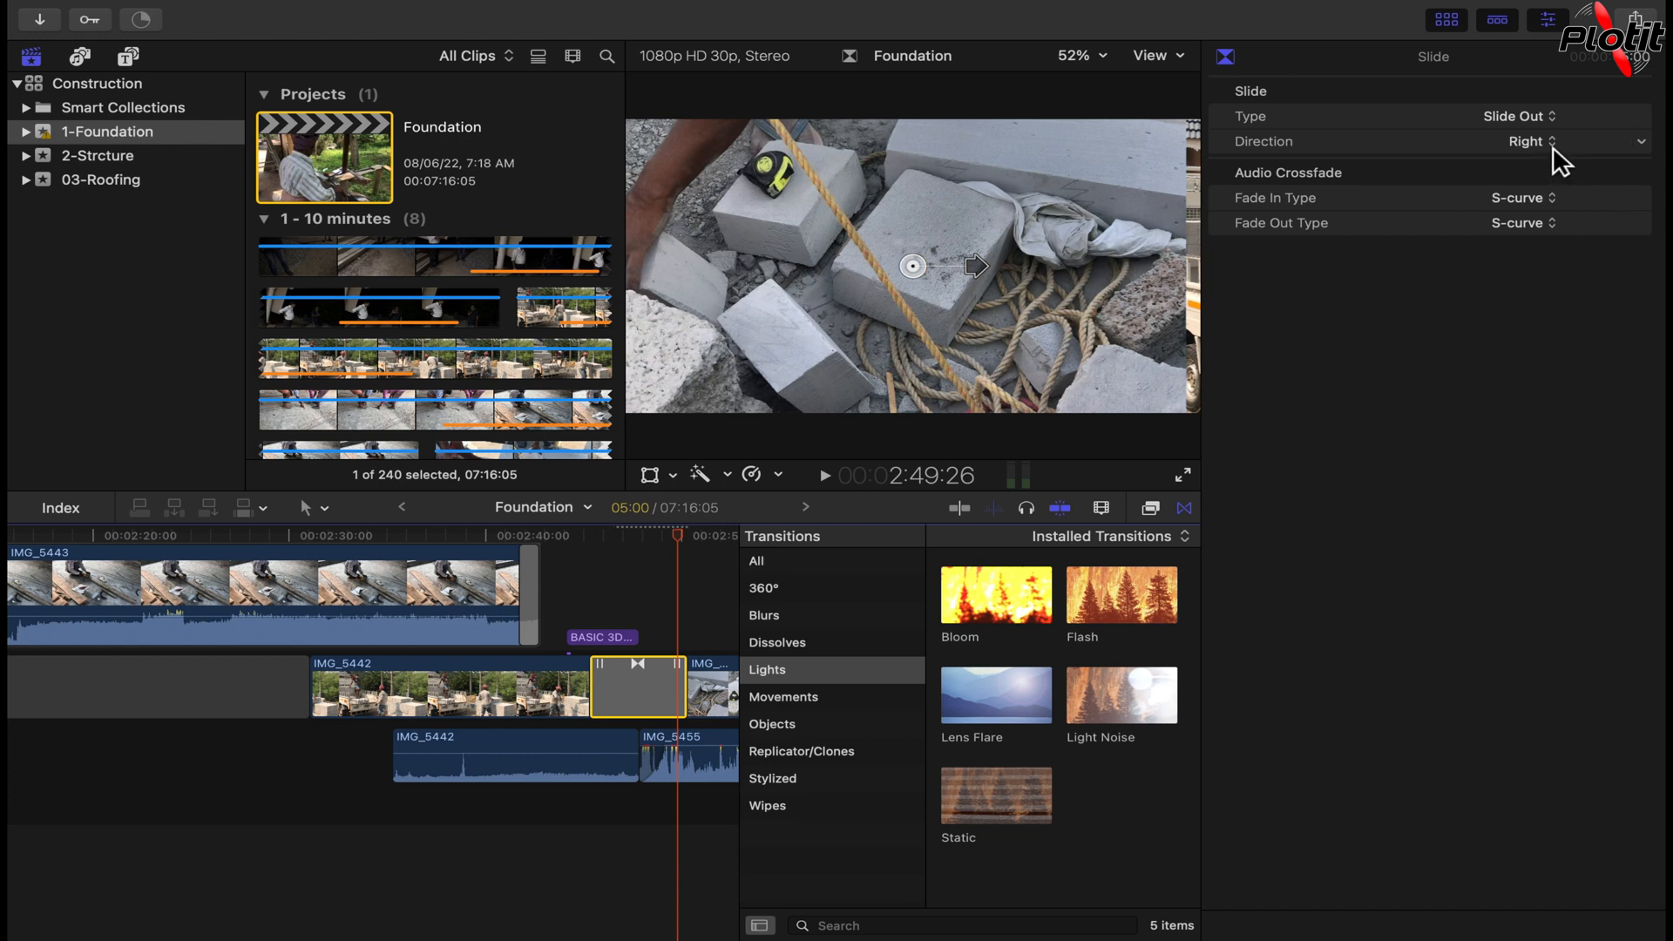
{"action": "left_click", "coordinate": [1550, 145]}
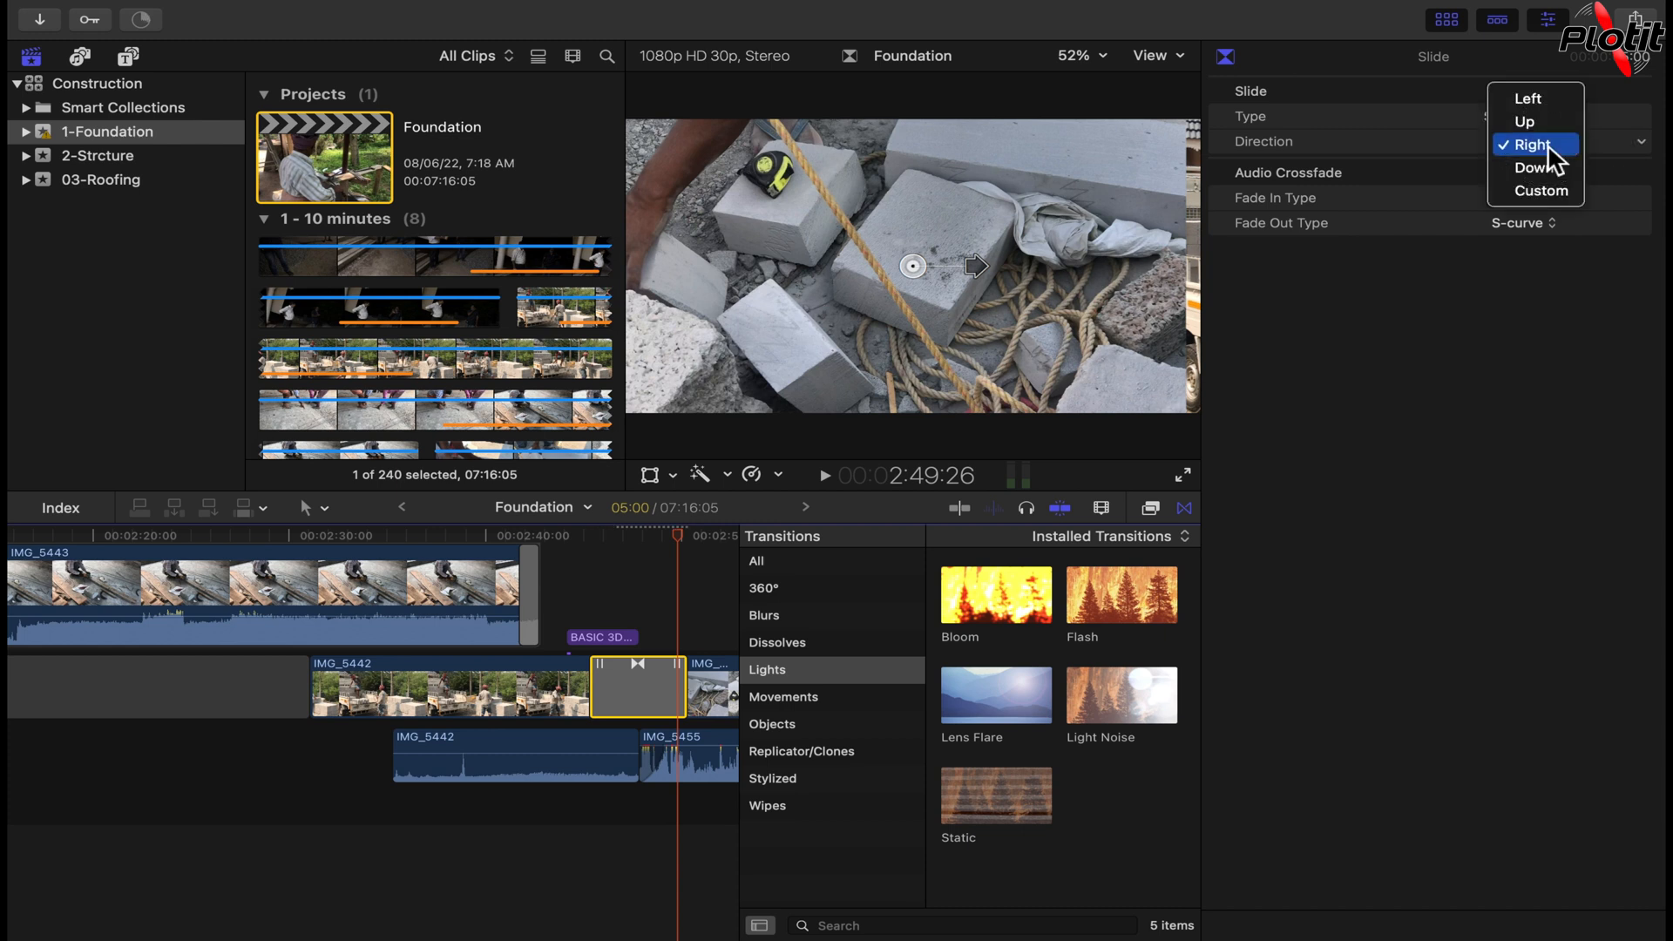
{"action": "left_click", "coordinate": [1542, 96]}
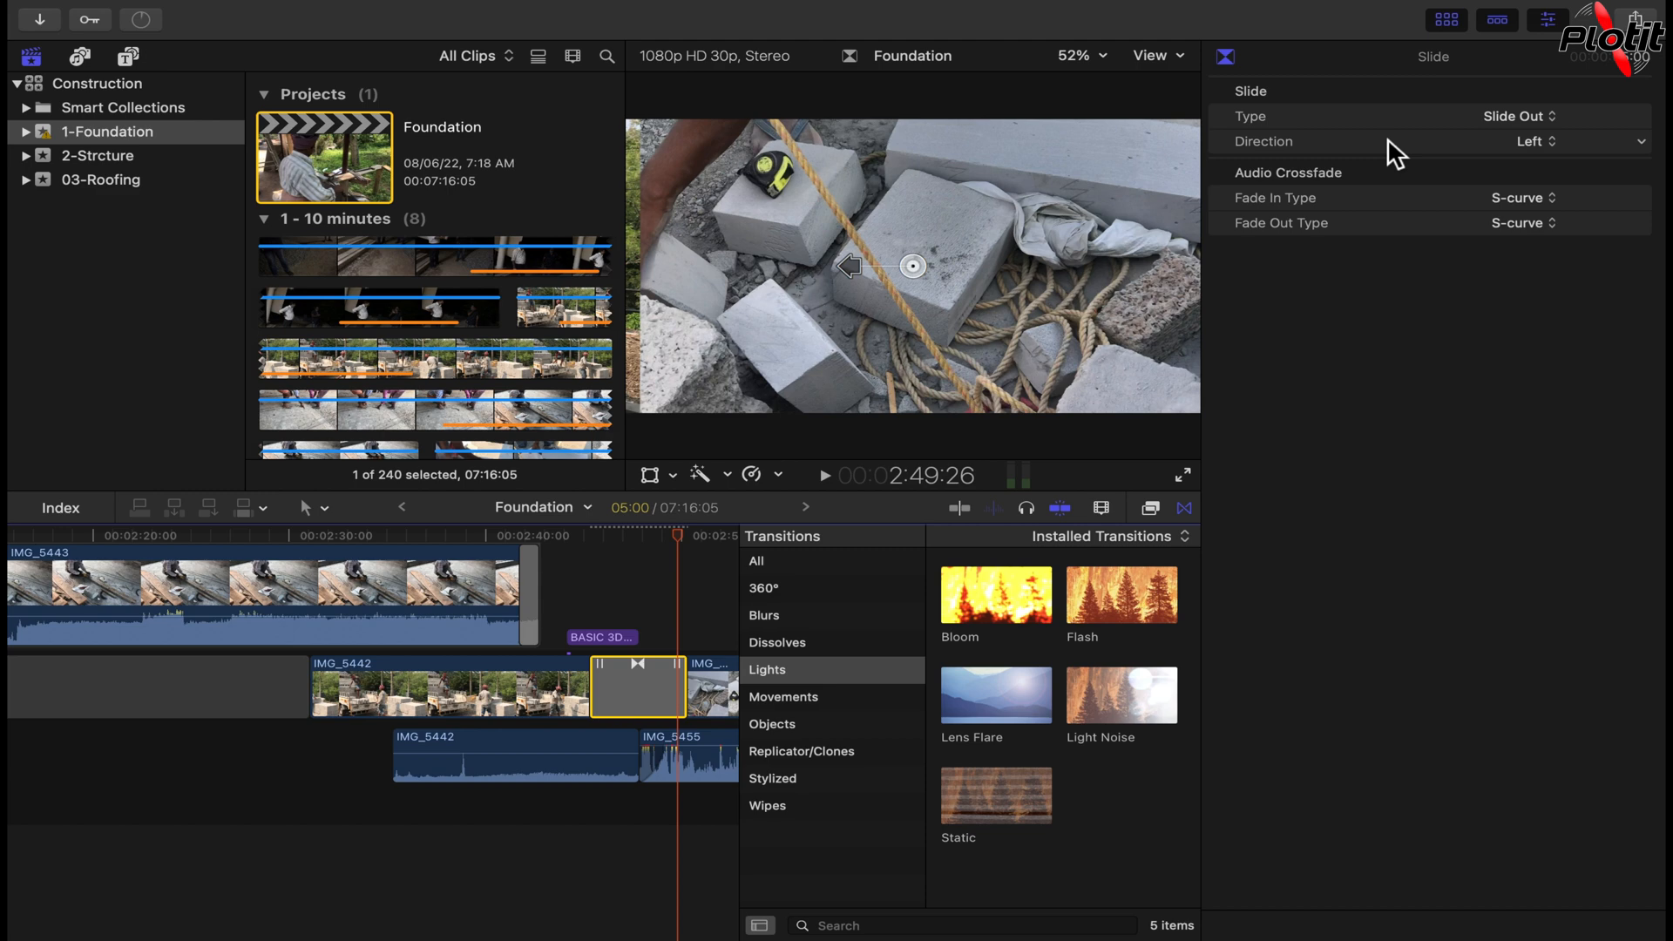